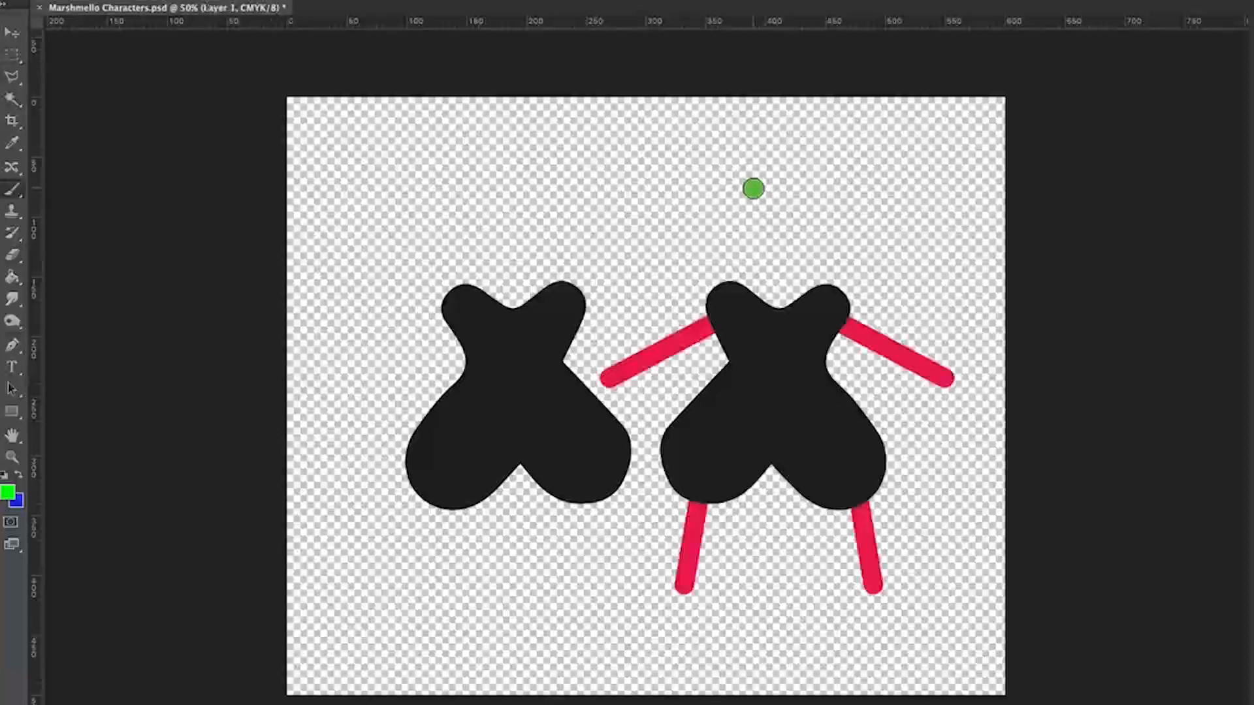
Paint a straight green line with the Brush above the figures, and stamp a green circular head using a much larger brush size
{"action": "left_click", "coordinate": [901, 274], "text": "shift"}
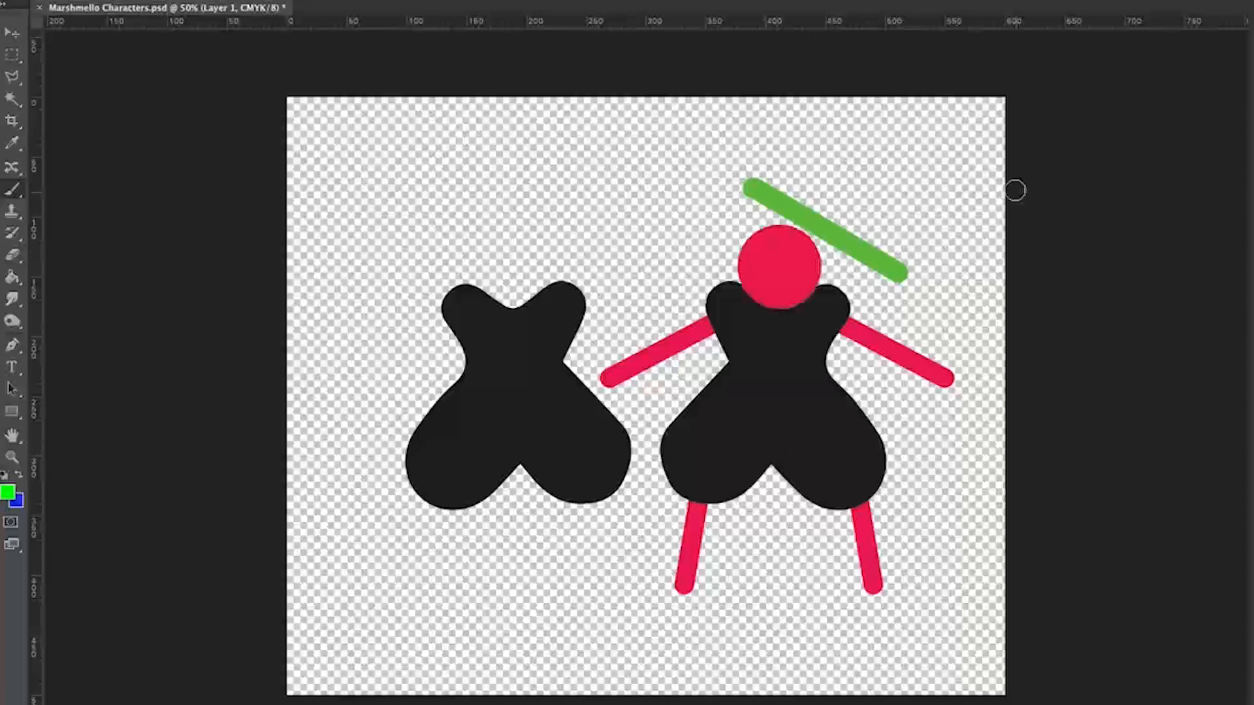
{"action": "right_click", "coordinate": [640, 231]}
{"action": "left_click", "coordinate": [766, 265]}
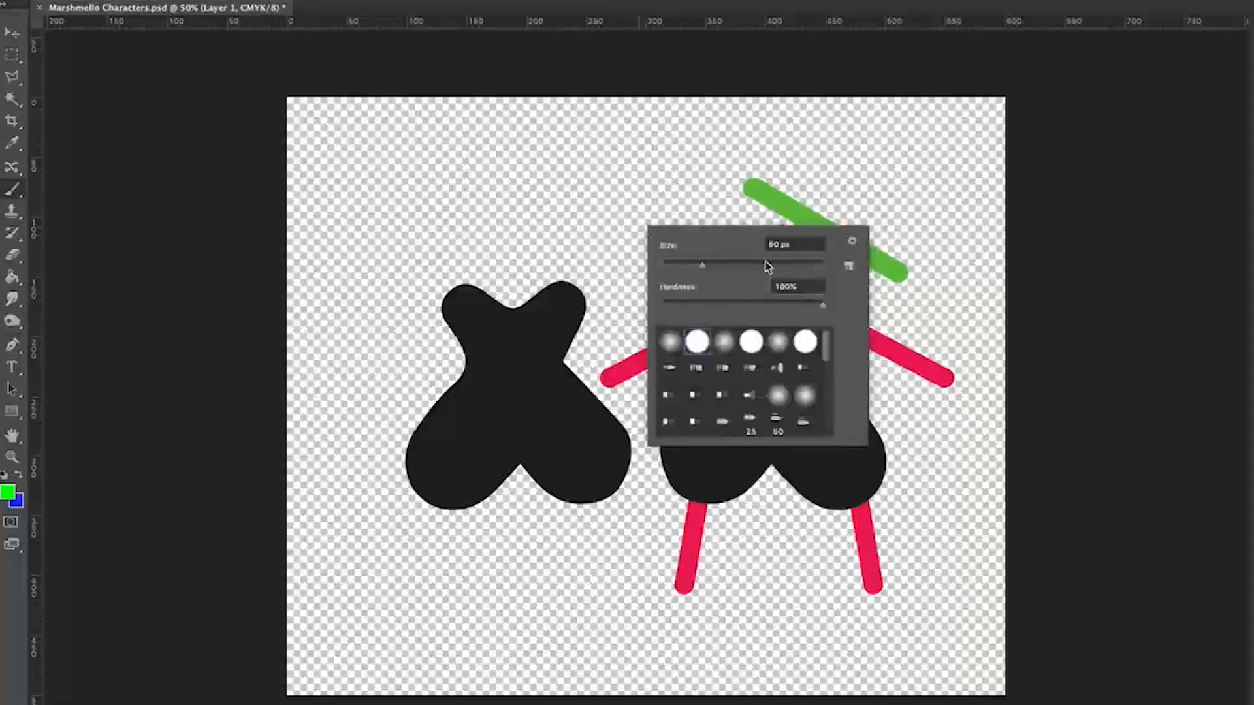
{"action": "left_click", "coordinate": [788, 264]}
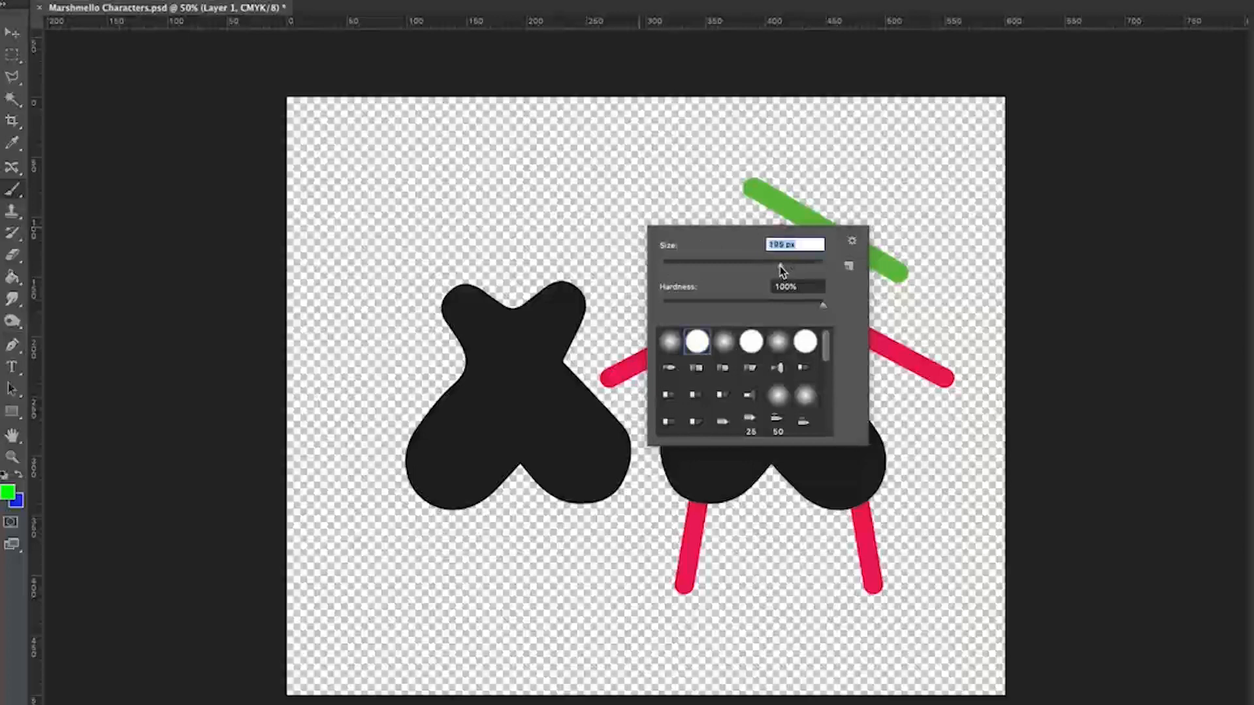
{"action": "left_click", "coordinate": [664, 187]}
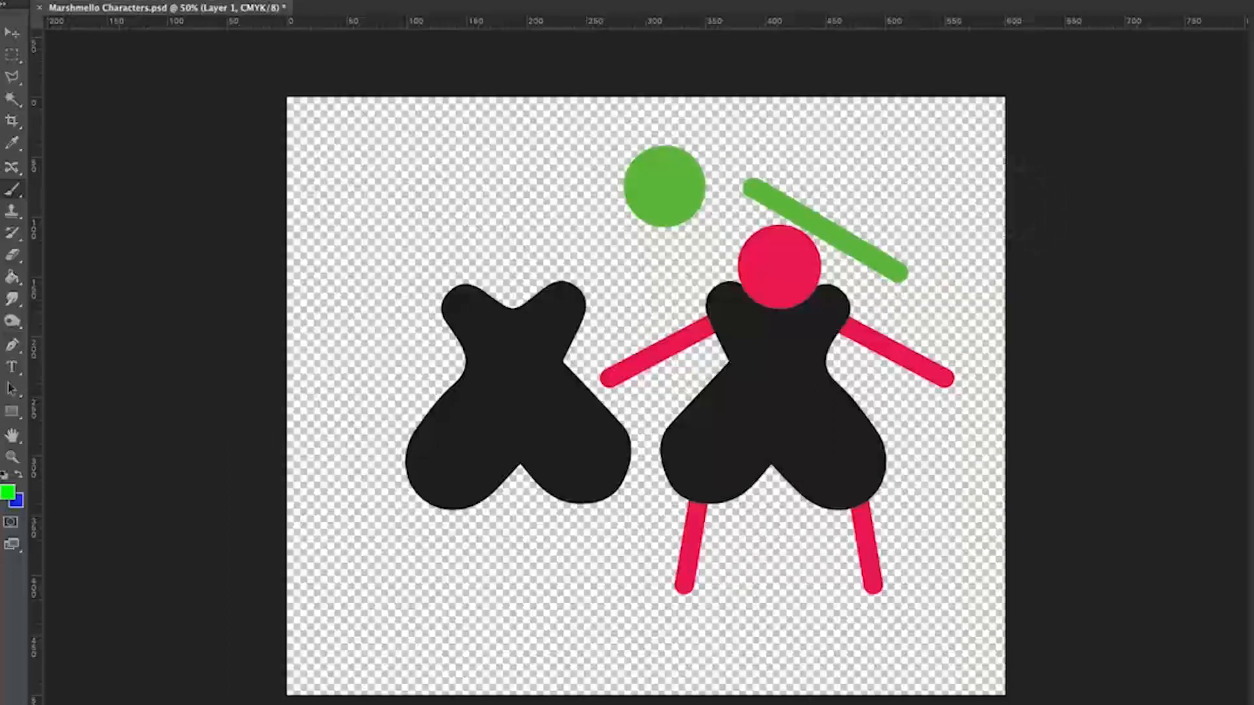
Paint straight strokes for both arms and both legs on the black body without limbs
{"action": "left_click_drag", "start_coordinate": [449, 327], "coordinate": [348, 378]}
{"action": "left_click_drag", "start_coordinate": [583, 322], "coordinate": [687, 377]}
{"action": "left_click_drag", "start_coordinate": [437, 509], "coordinate": [424, 586]}
{"action": "left_click_drag", "start_coordinate": [599, 507], "coordinate": [613, 587]}
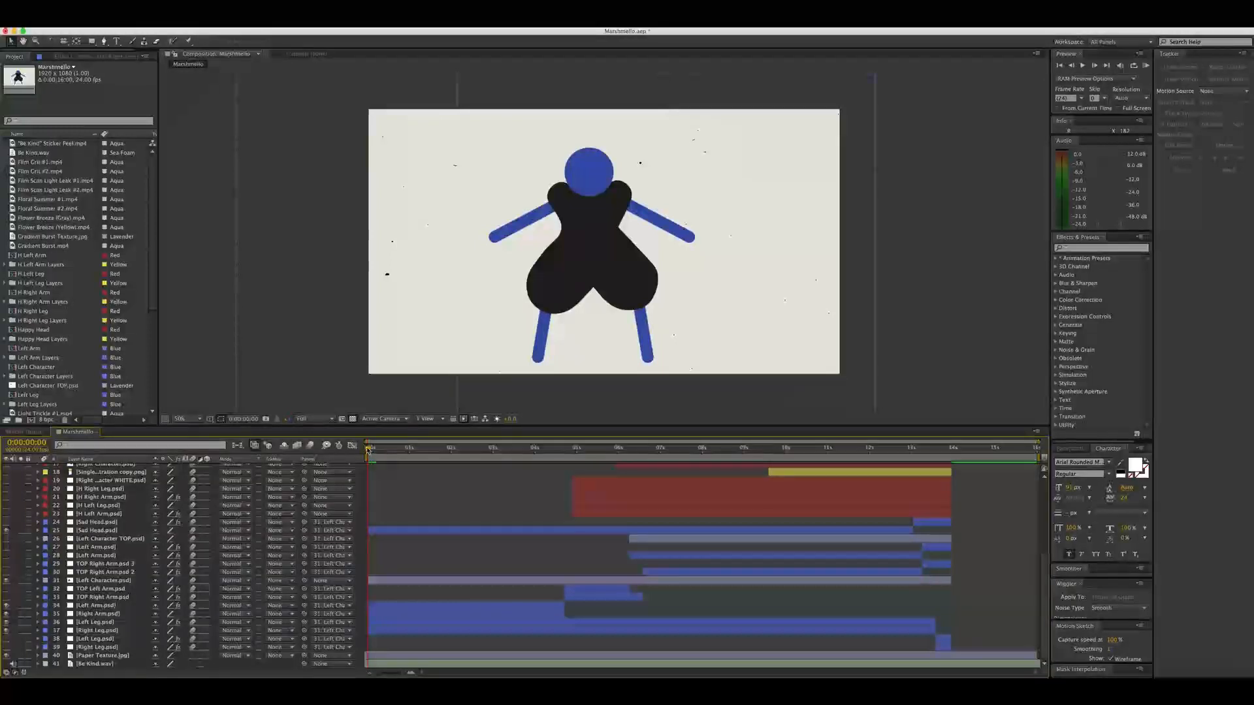
Switch to the After Effects Marshmello composition and try rotating the Left Arm.psd layer about an anchor point at its centre
{"action": "left_click_drag", "start_coordinate": [368, 449], "coordinate": [346, 415]}
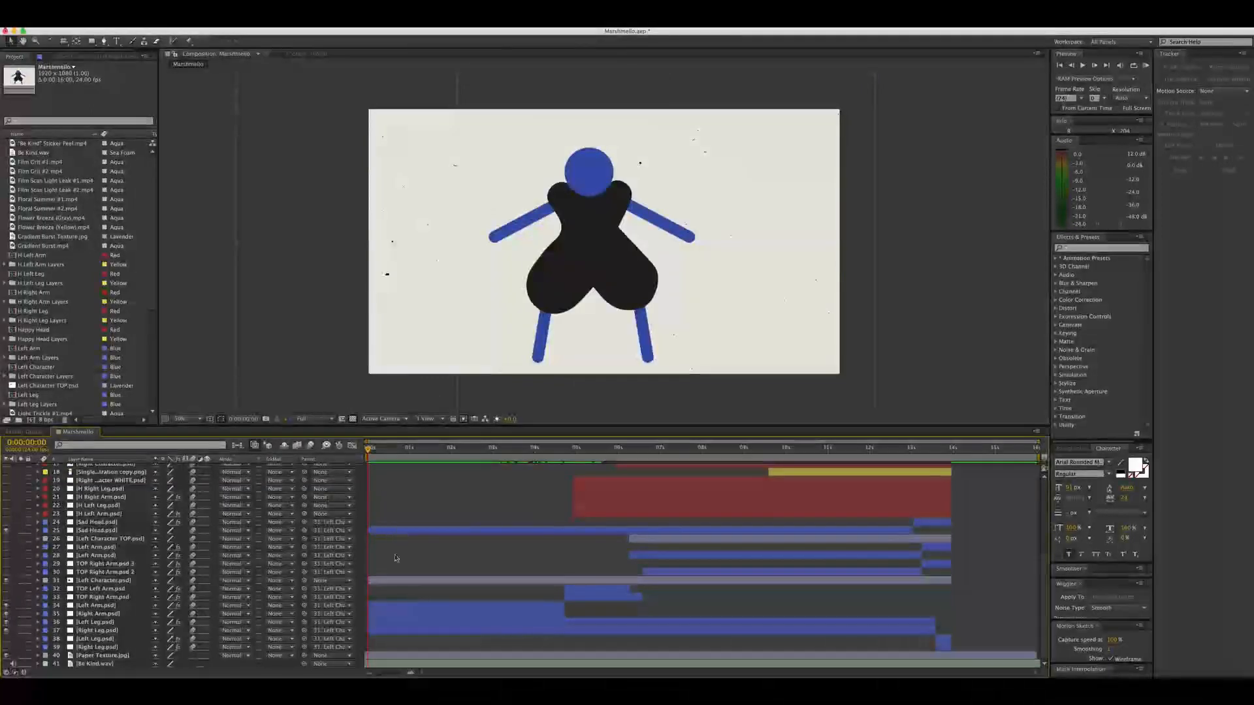
{"action": "left_click", "coordinate": [397, 605]}
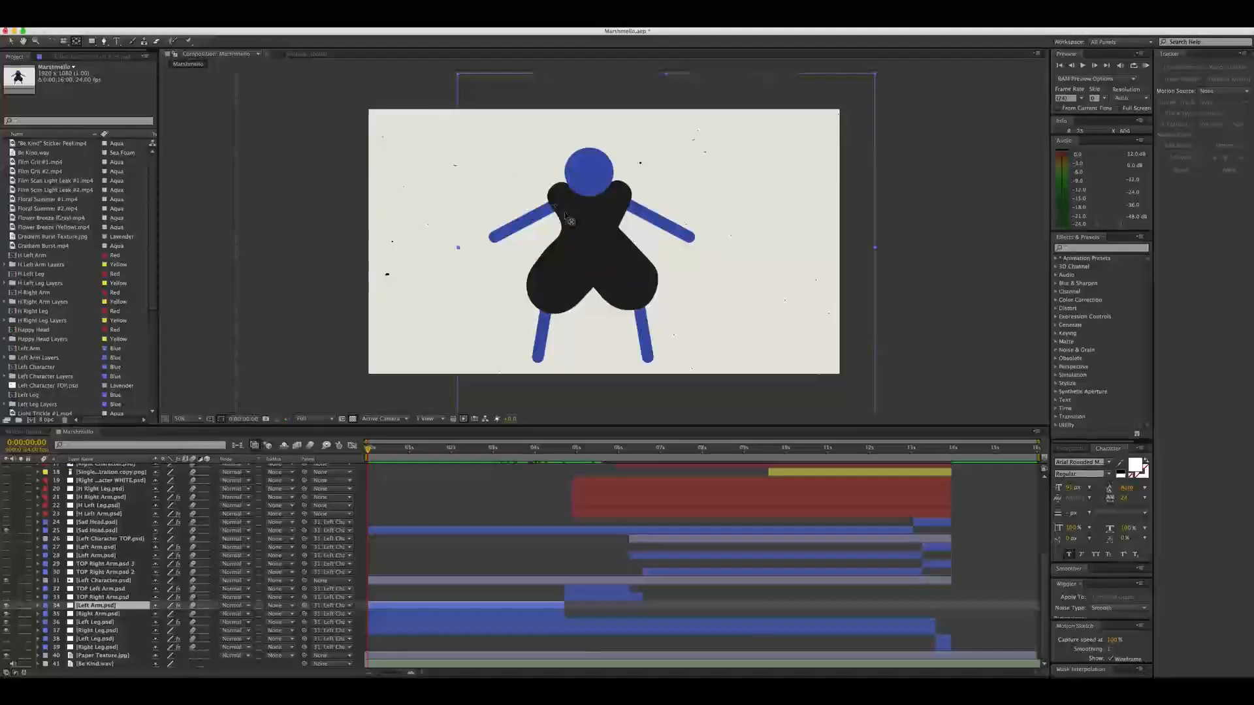
{"action": "left_click", "coordinate": [677, 249]}
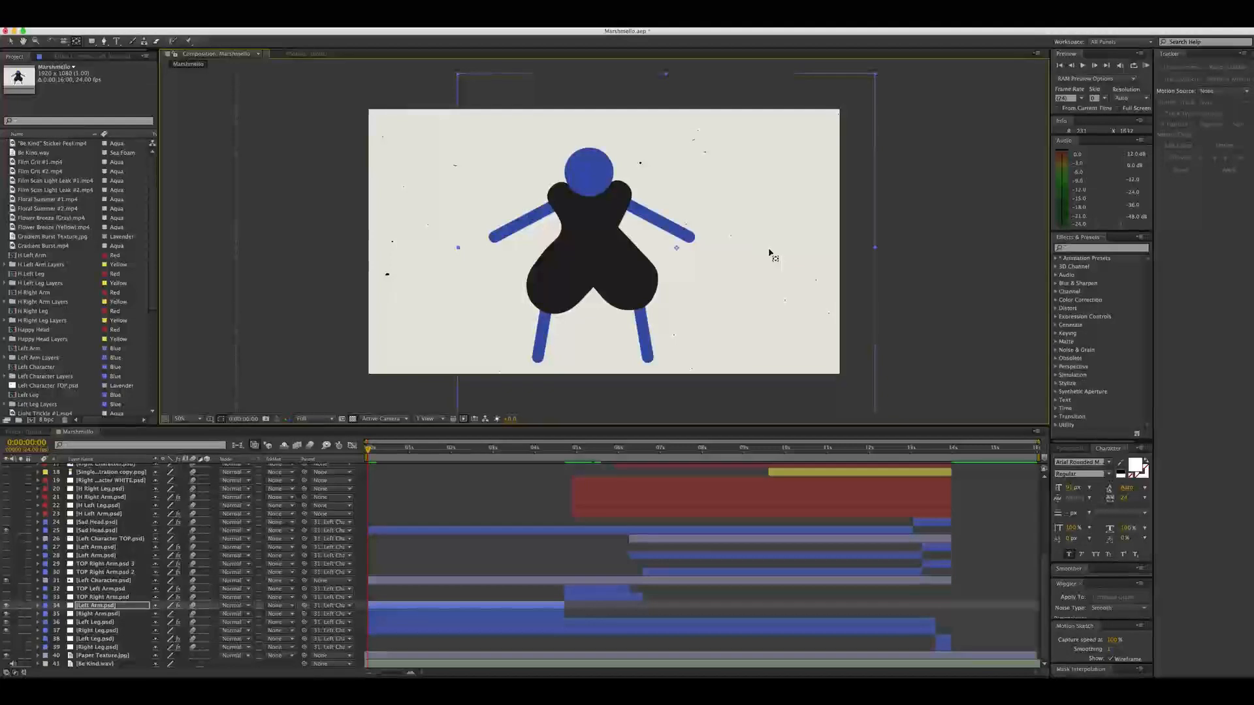
{"action": "left_click", "coordinate": [51, 42]}
{"action": "left_click_drag", "start_coordinate": [874, 77], "coordinate": [901, 345]}
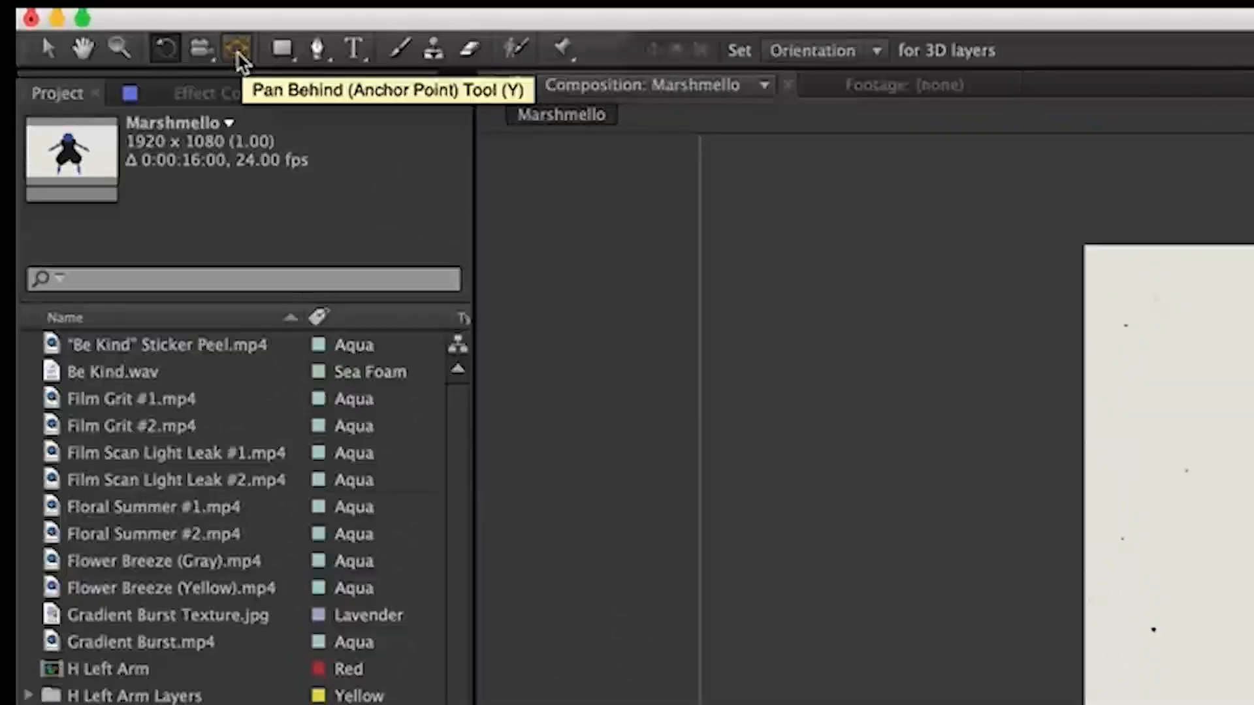
Move the Left Arm.psd layer's anchor point to the shoulder with the Pan Behind tool and test rotating the arm about it
{"action": "left_click", "coordinate": [238, 50]}
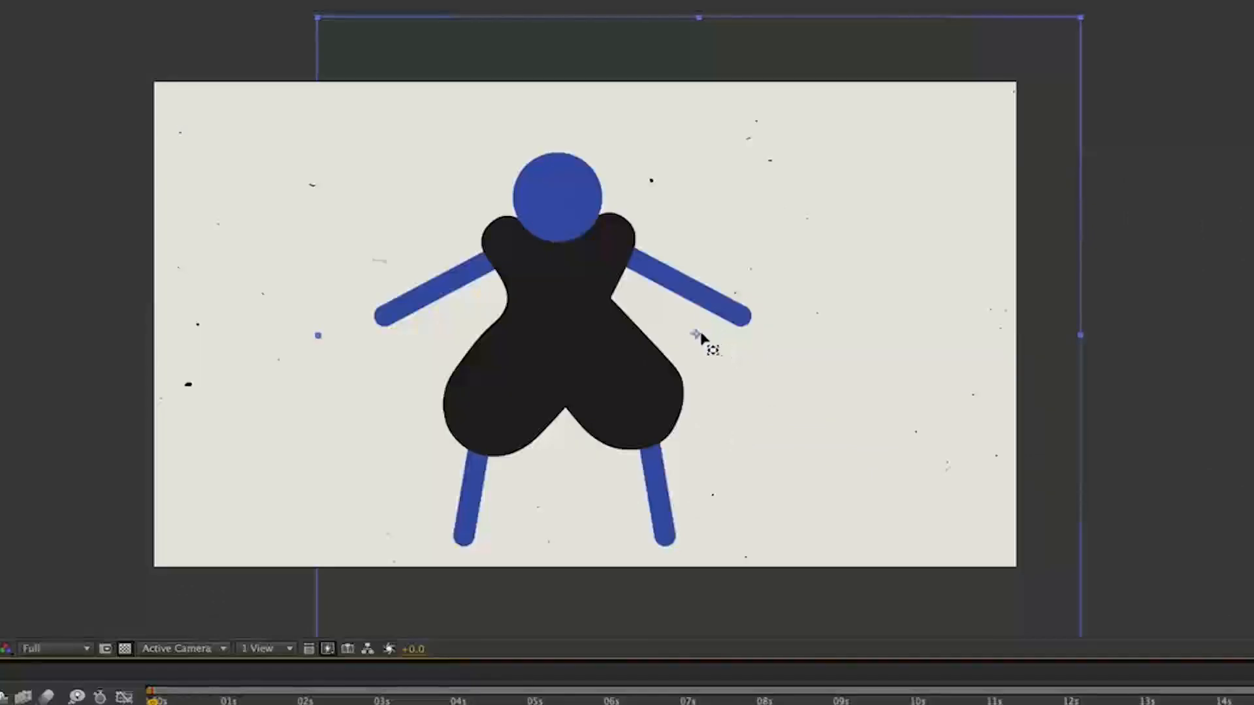
{"action": "left_click_drag", "start_coordinate": [714, 340], "coordinate": [499, 271]}
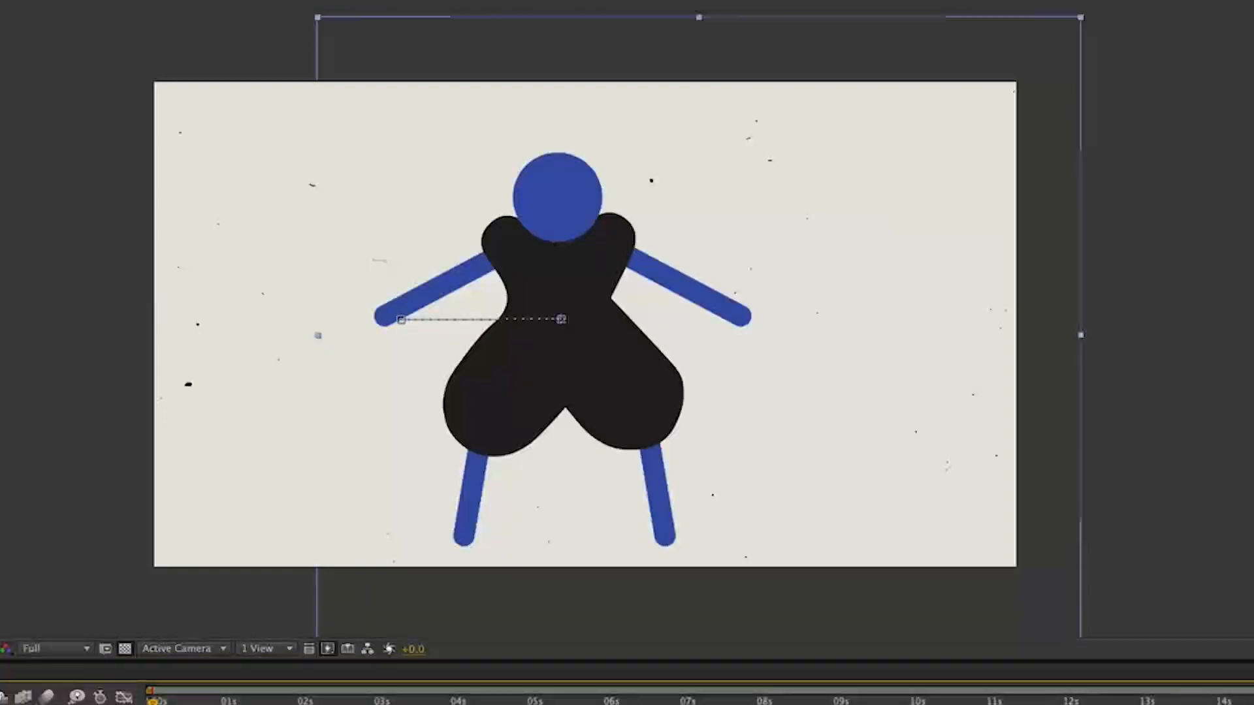
{"action": "key", "text": "w"}
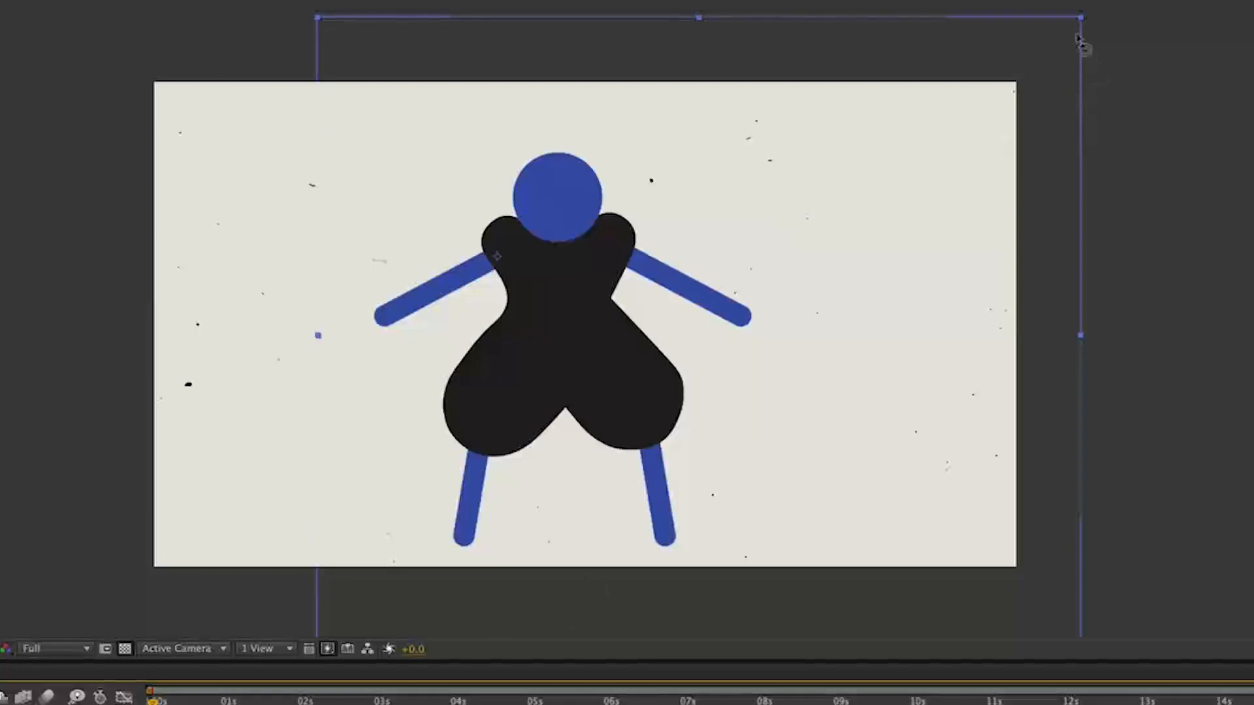
{"action": "left_click_drag", "start_coordinate": [1083, 21], "coordinate": [1170, 5]}
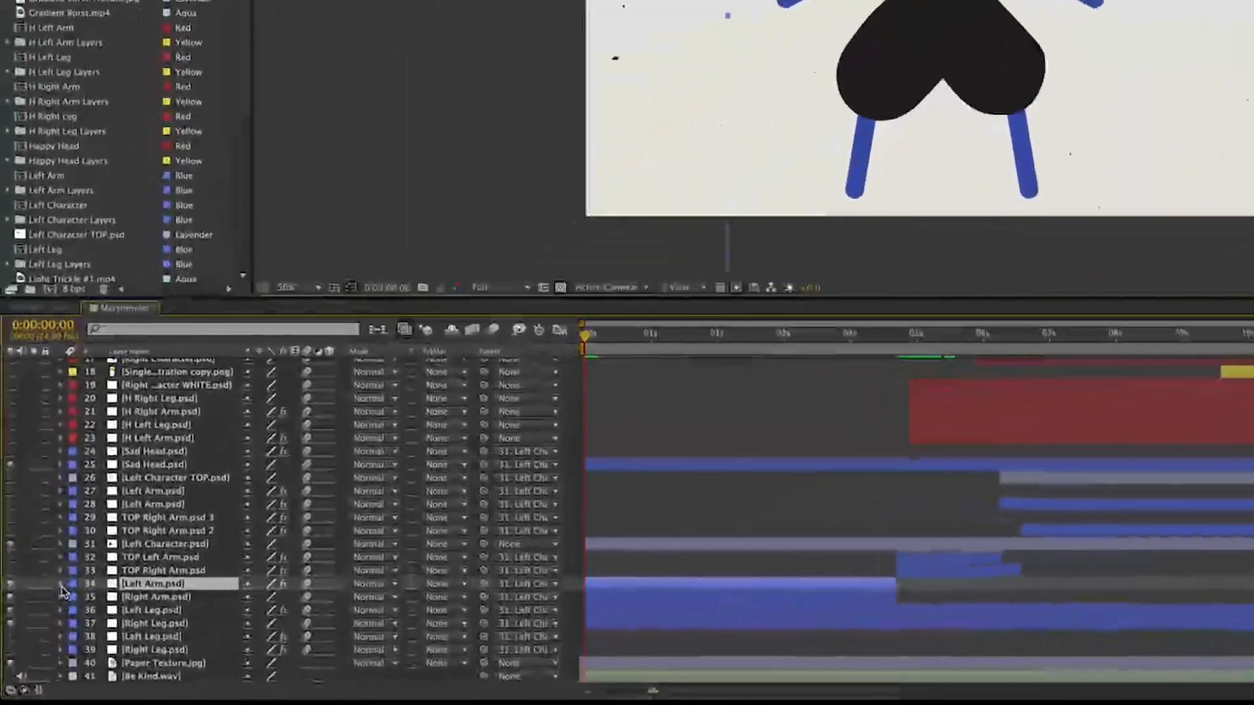
Reveal the Left Arm.psd layer's Transform properties and scrub through its Rotation keyframes to examine the arm's movement
{"action": "left_click", "coordinate": [56, 588]}
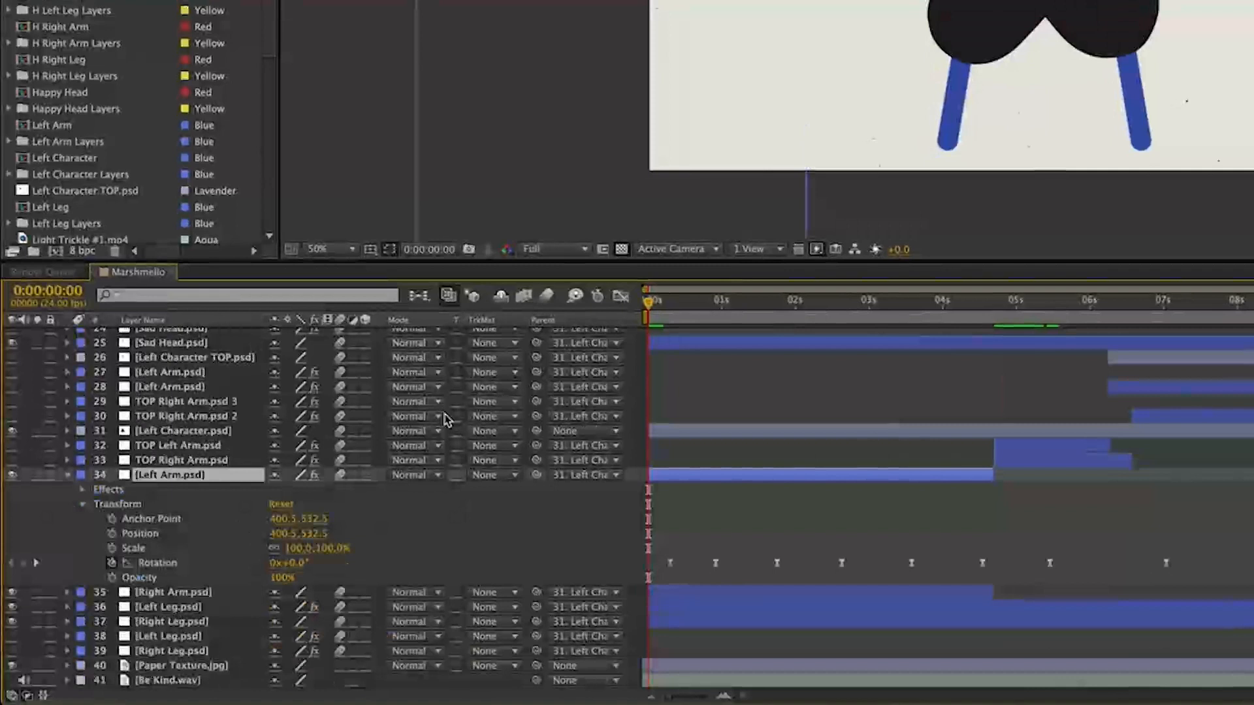
{"action": "left_click_drag", "start_coordinate": [649, 307], "coordinate": [747, 318]}
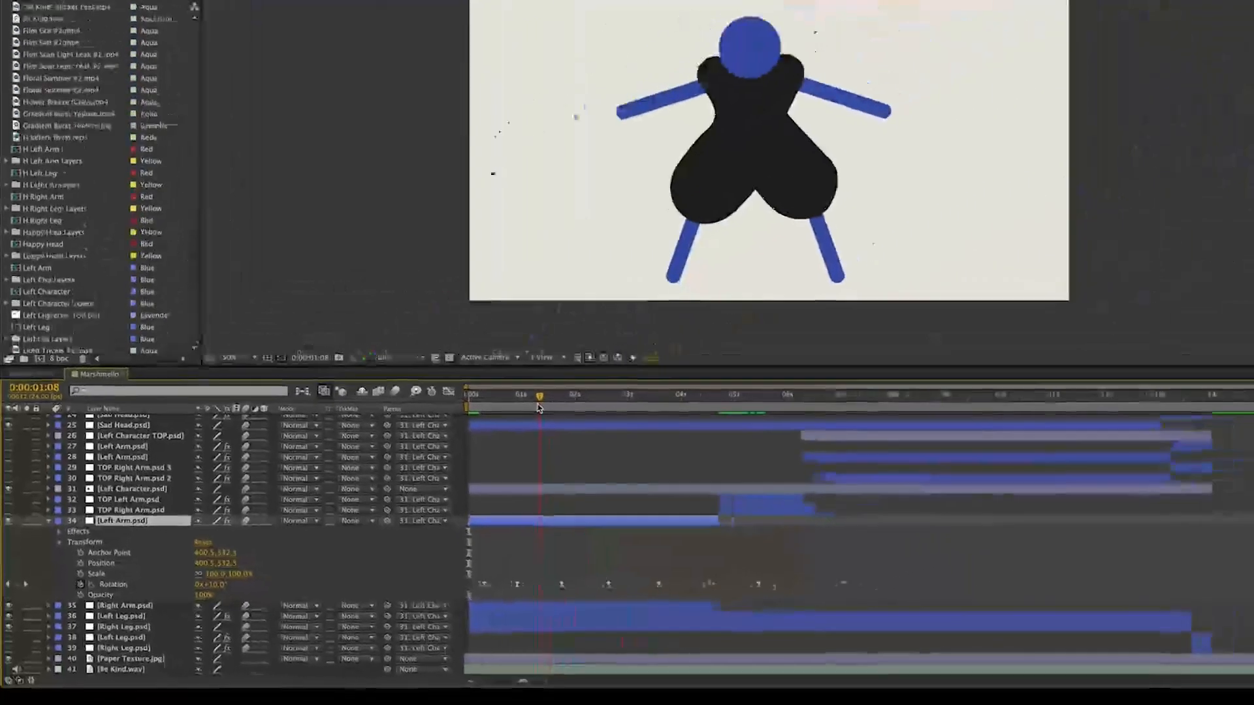
{"action": "key", "text": "j"}
{"action": "key", "text": "j"}
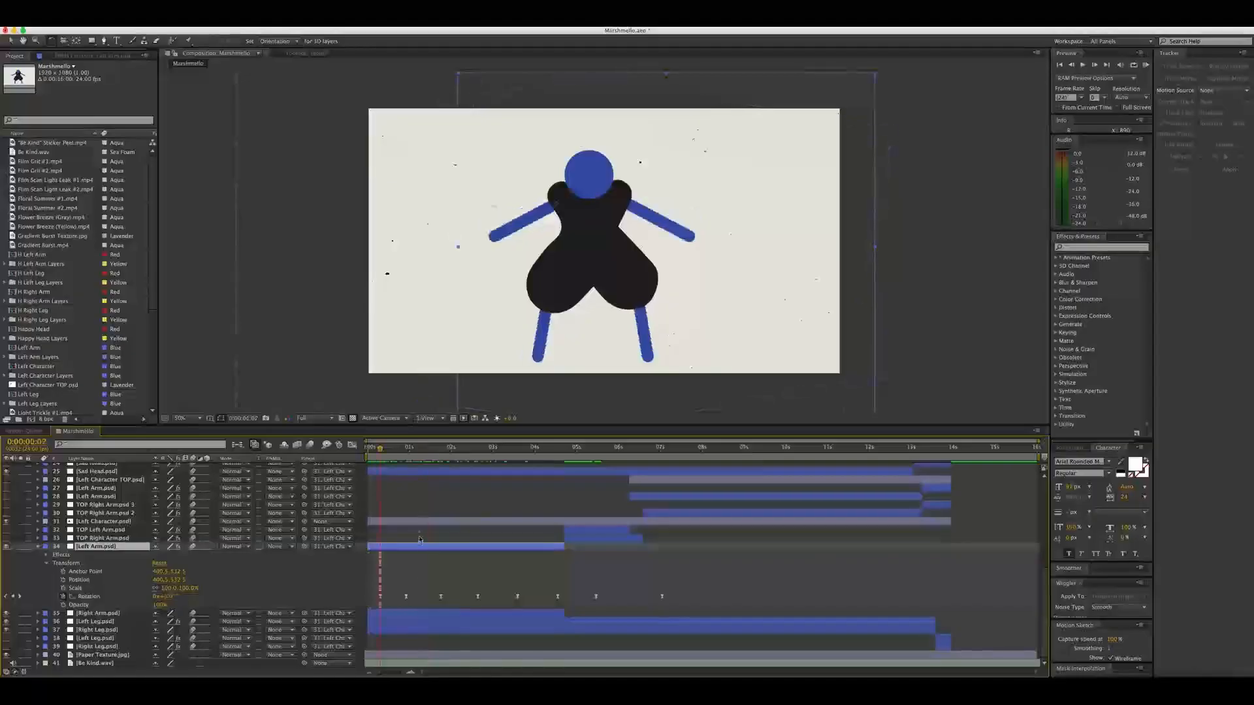
{"action": "left_click", "coordinate": [420, 563]}
{"action": "left_click", "coordinate": [417, 546]}
{"action": "left_click_drag", "start_coordinate": [383, 455], "coordinate": [450, 458]}
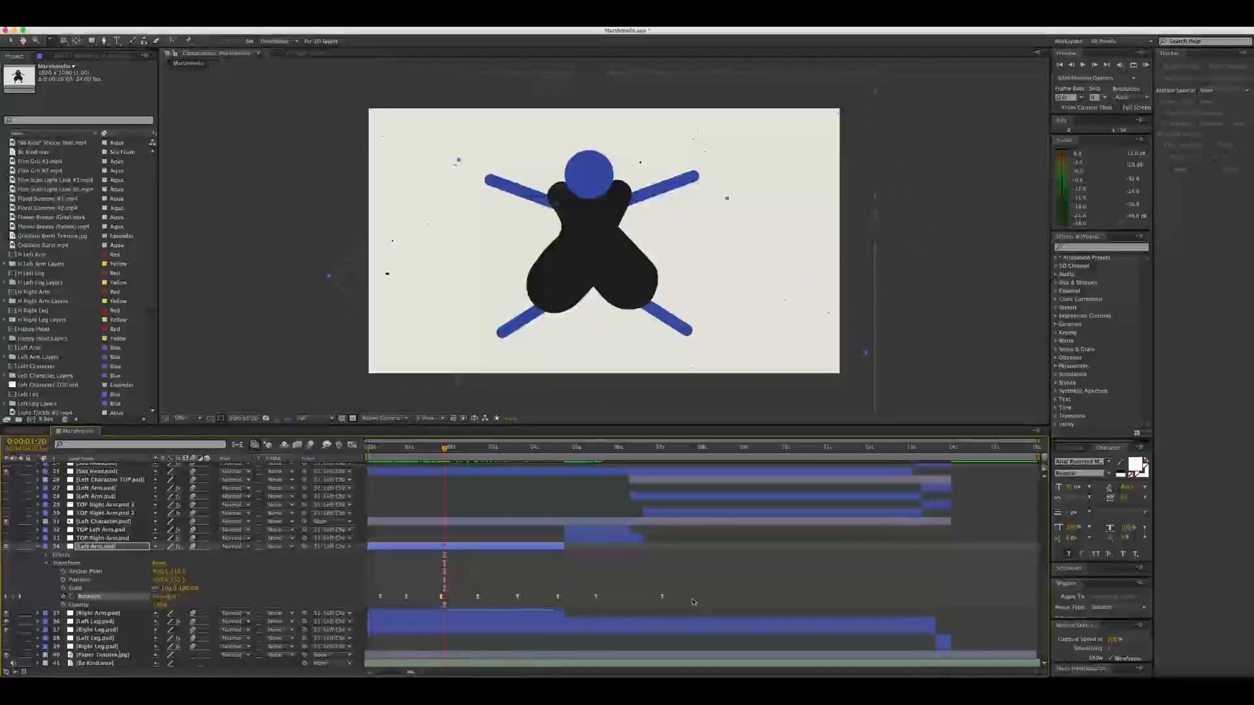
Apply Easy Ease to all Rotation keyframes of the Left Arm.psd layer and deselect them
{"action": "left_click_drag", "start_coordinate": [694, 592], "coordinate": [364, 601]}
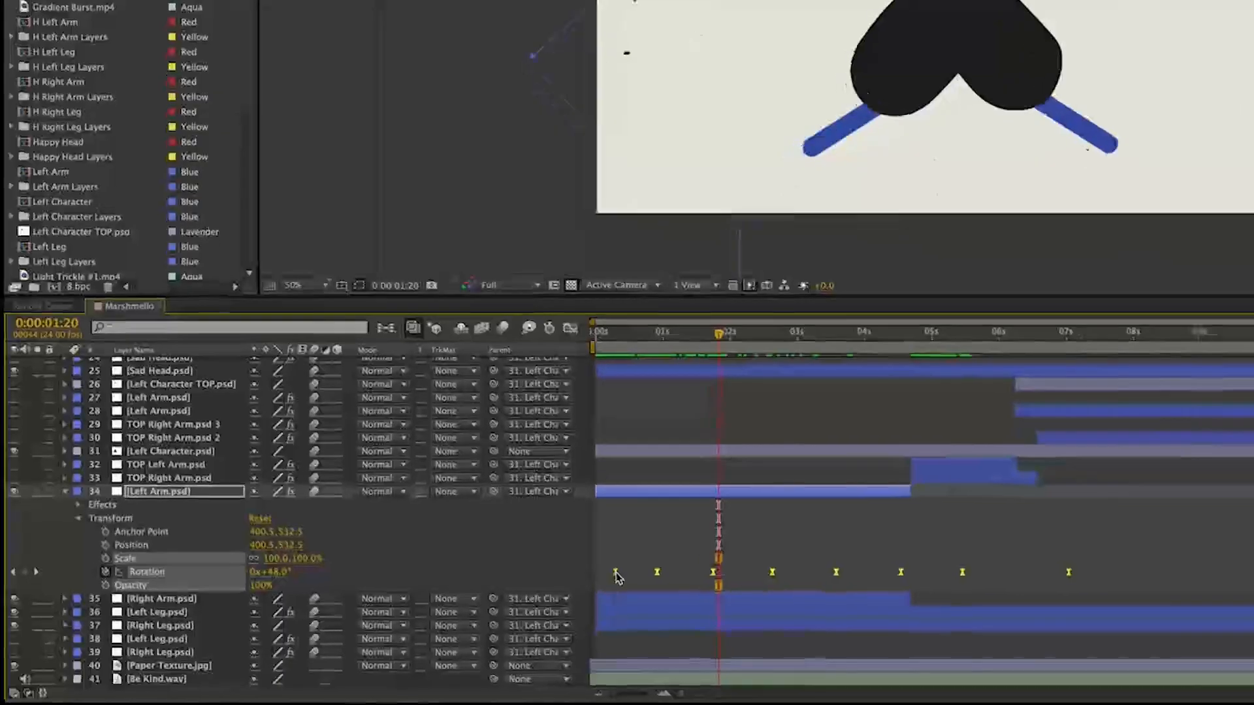
{"action": "right_click", "coordinate": [617, 576]}
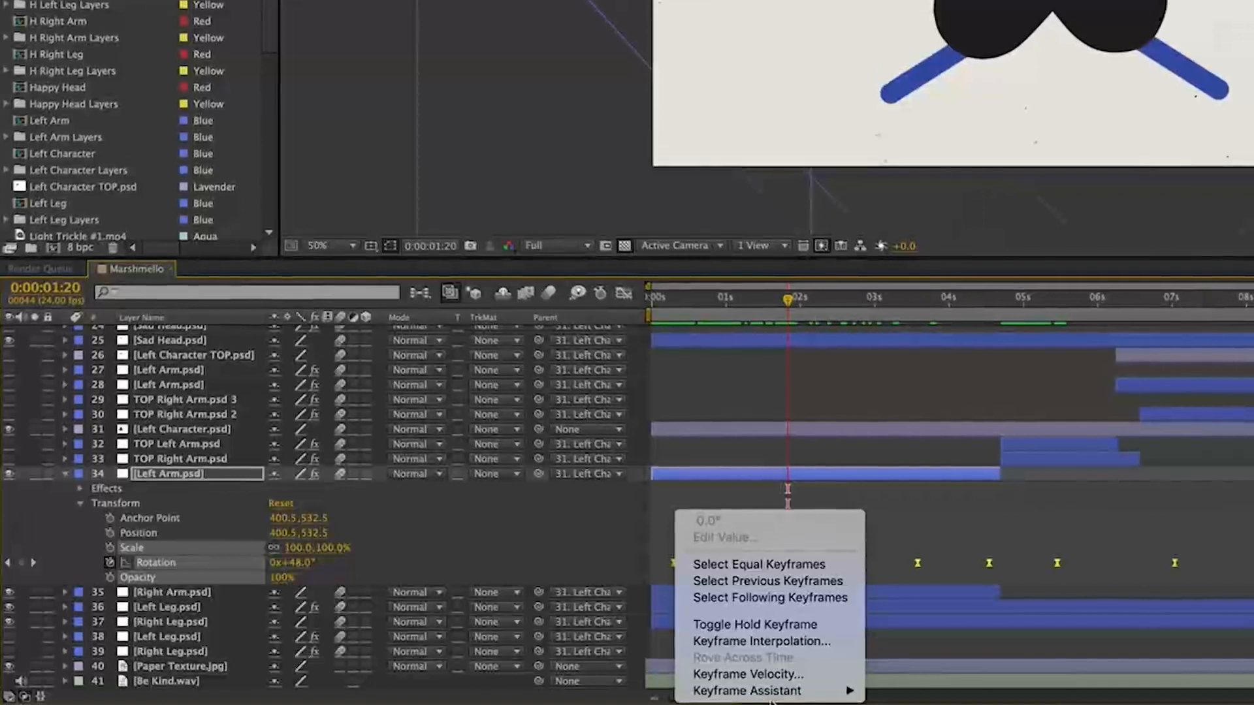
{"action": "mouse_move", "coordinate": [770, 692]}
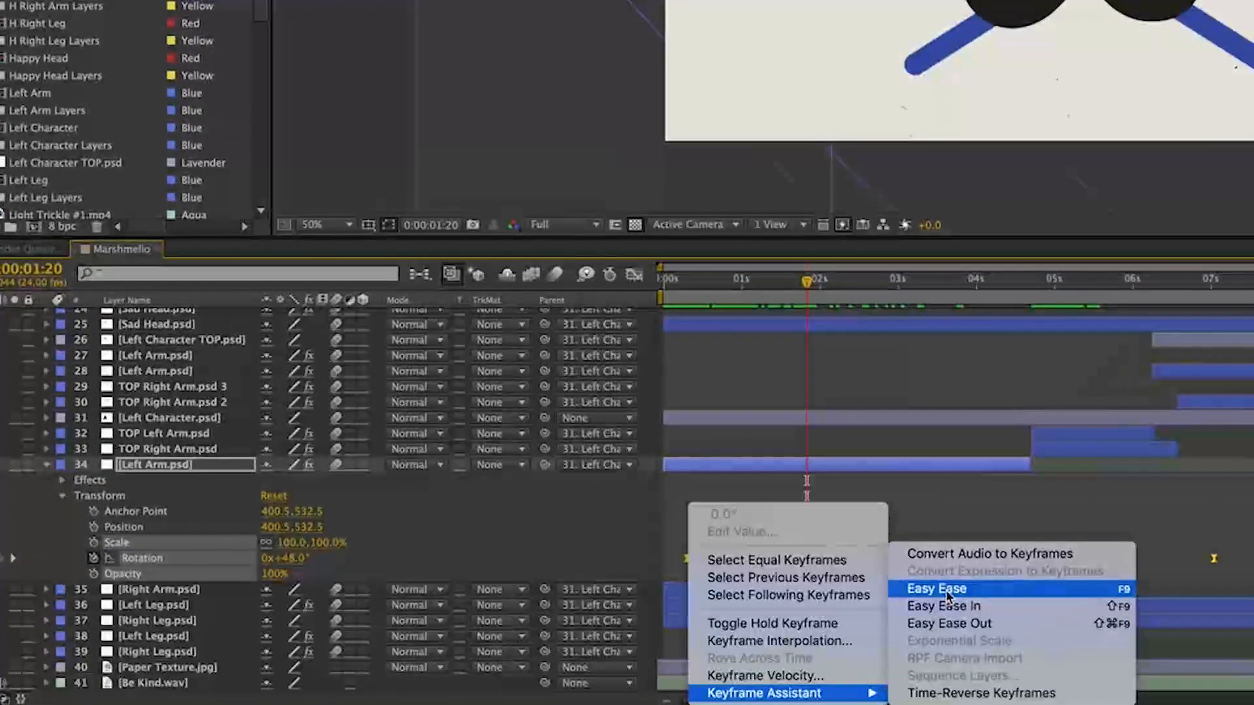
{"action": "left_click", "coordinate": [946, 589]}
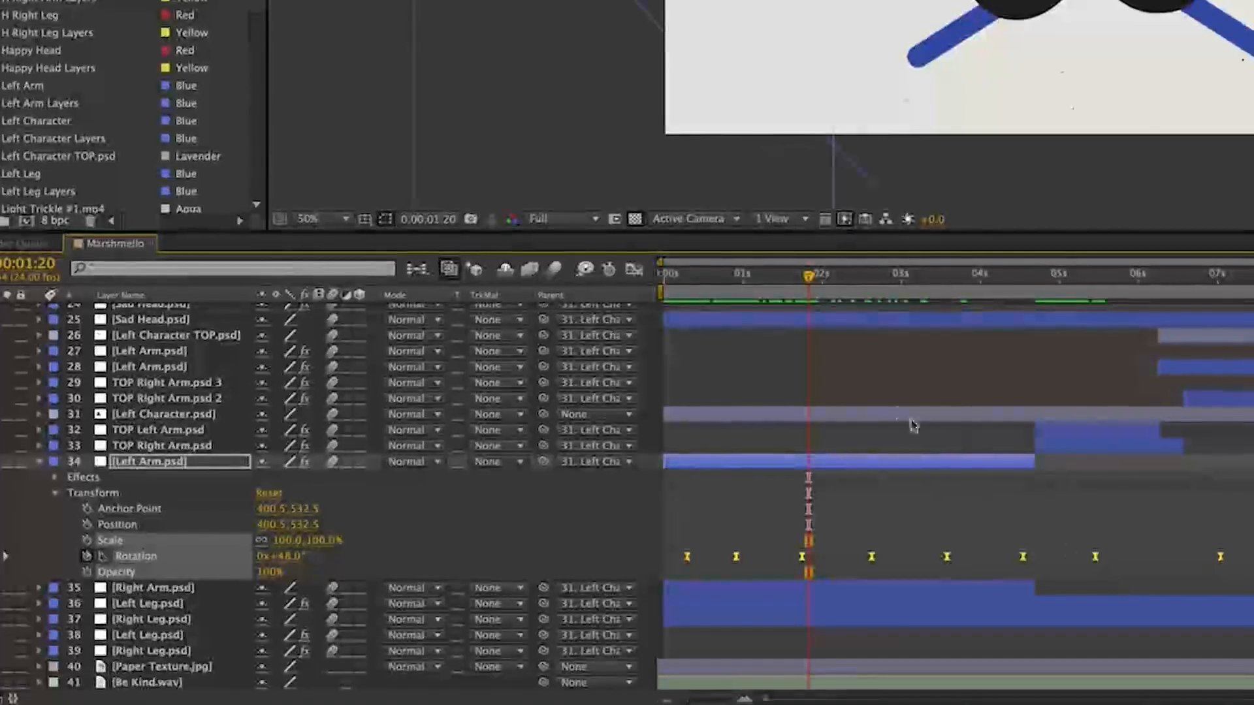
{"action": "left_click", "coordinate": [1127, 533]}
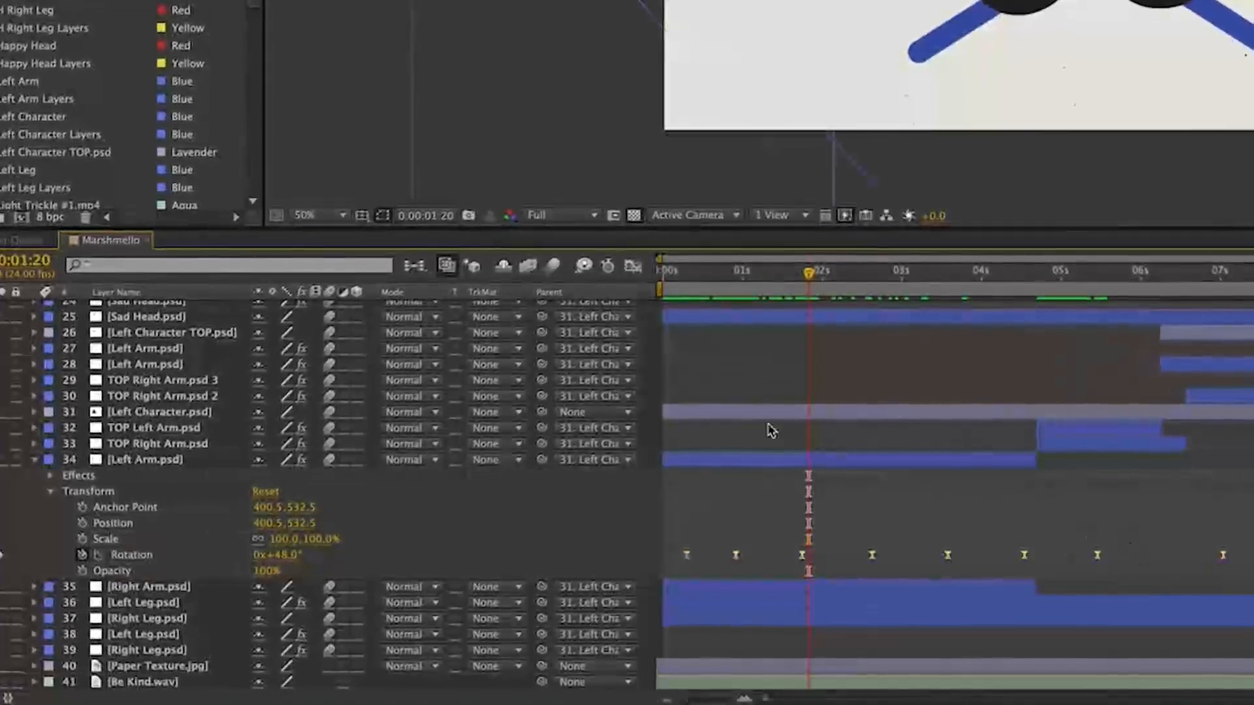
Add a Position keyframe to the Left Arm.psd layer at 0:00:02:04 and apply Easy Ease to it
{"action": "left_click_drag", "start_coordinate": [809, 274], "coordinate": [829, 280]}
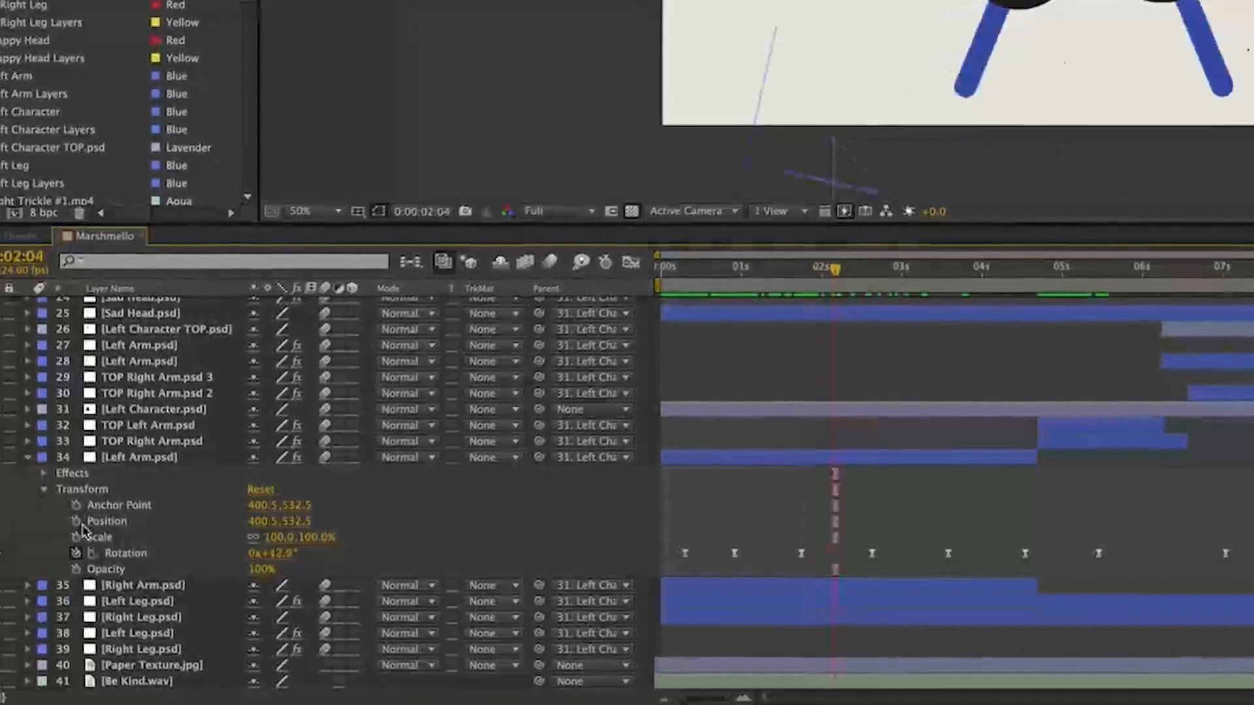
{"action": "left_click", "coordinate": [76, 521]}
{"action": "left_click", "coordinate": [786, 287]}
{"action": "left_click_drag", "start_coordinate": [785, 288], "coordinate": [781, 288]}
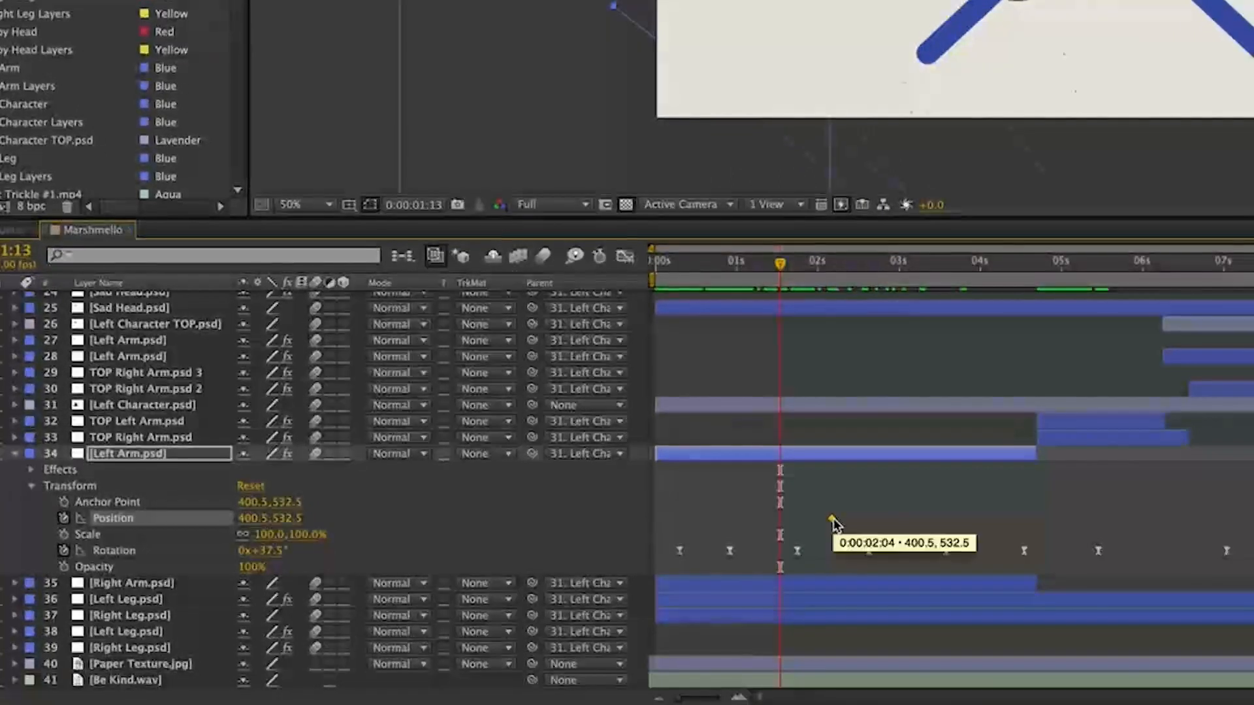
{"action": "right_click", "coordinate": [831, 521]}
{"action": "mouse_move", "coordinate": [912, 690]}
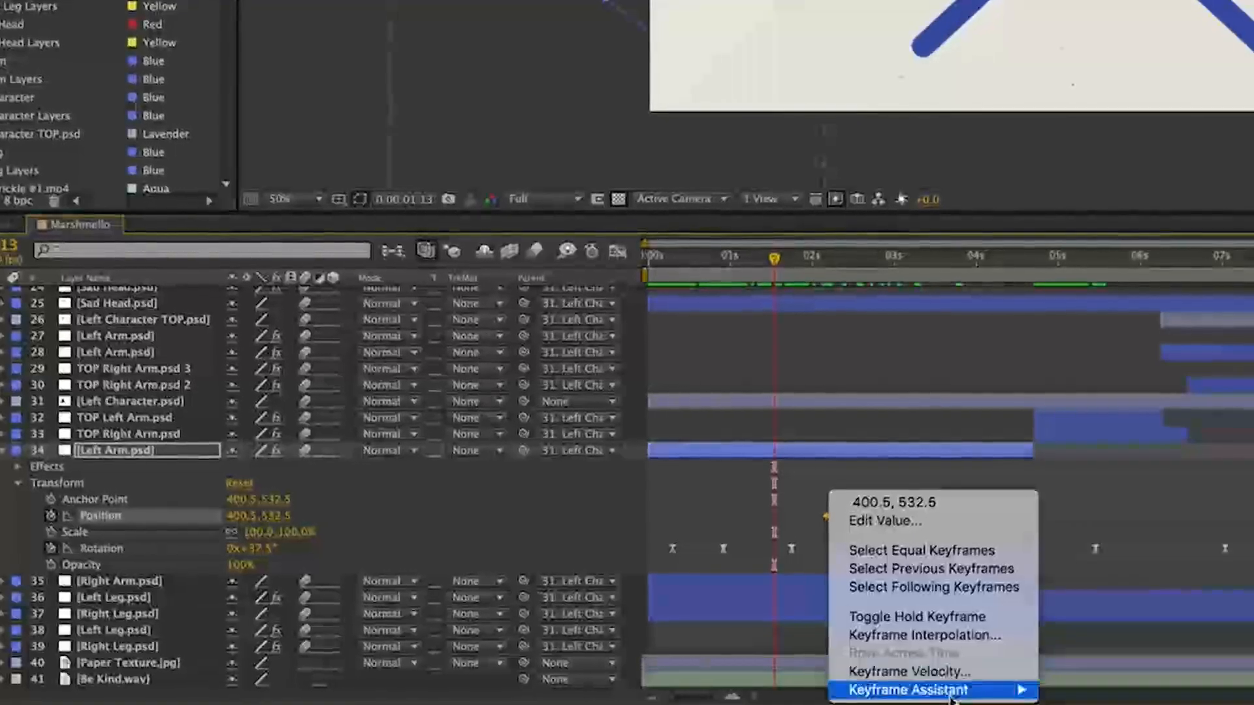
{"action": "left_click", "coordinate": [1088, 579]}
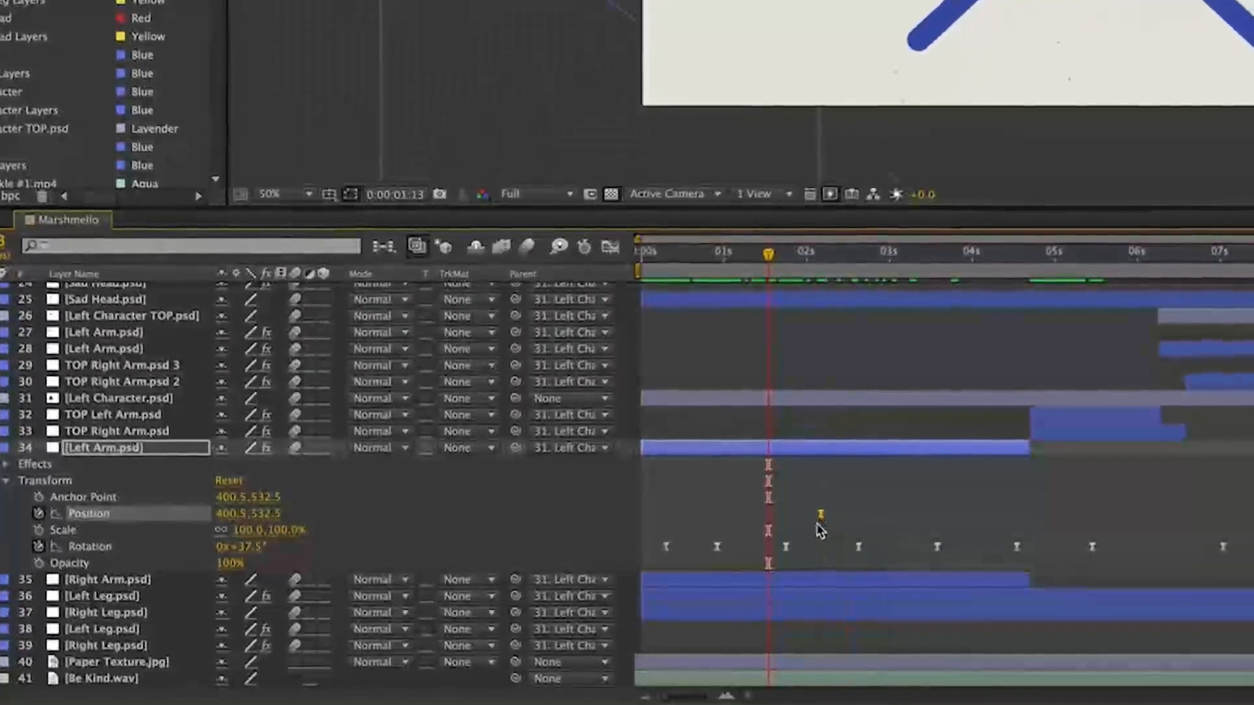
Delete the Left Arm.psd layer's Position keyframe, and collapse the layer after scrubbing the animation to 0:00:03:20
{"action": "mouse_move", "coordinate": [821, 522]}
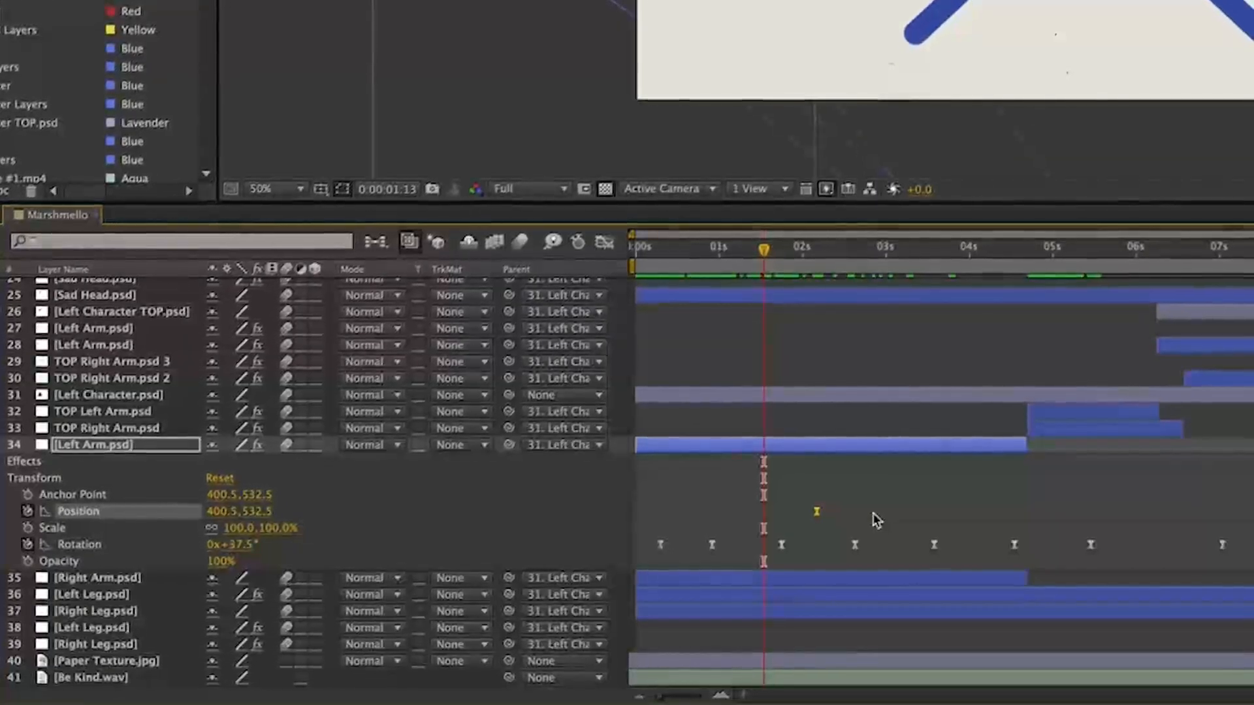
{"action": "key", "text": "Delete"}
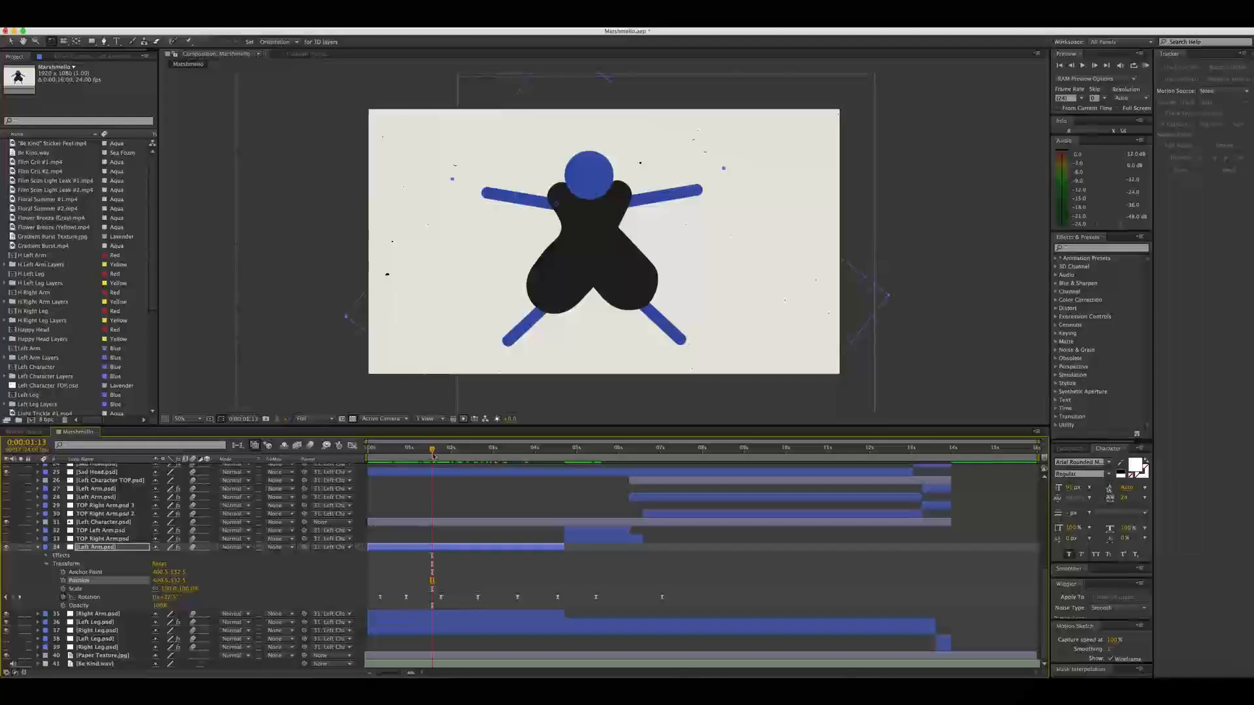
{"action": "left_click_drag", "start_coordinate": [432, 455], "coordinate": [529, 462]}
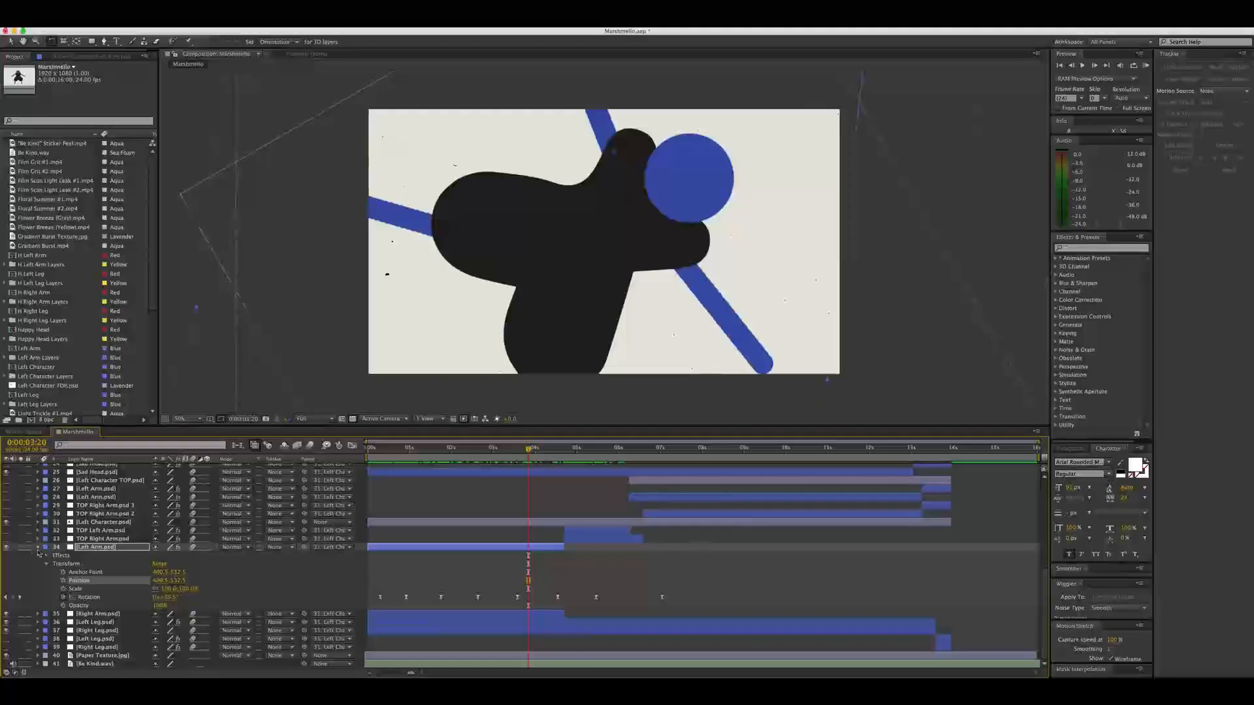
{"action": "left_click", "coordinate": [38, 548]}
Hide the Left Character.psd layer and show it again to identify the body
{"action": "left_click", "coordinate": [108, 580]}
{"action": "left_click", "coordinate": [6, 580]}
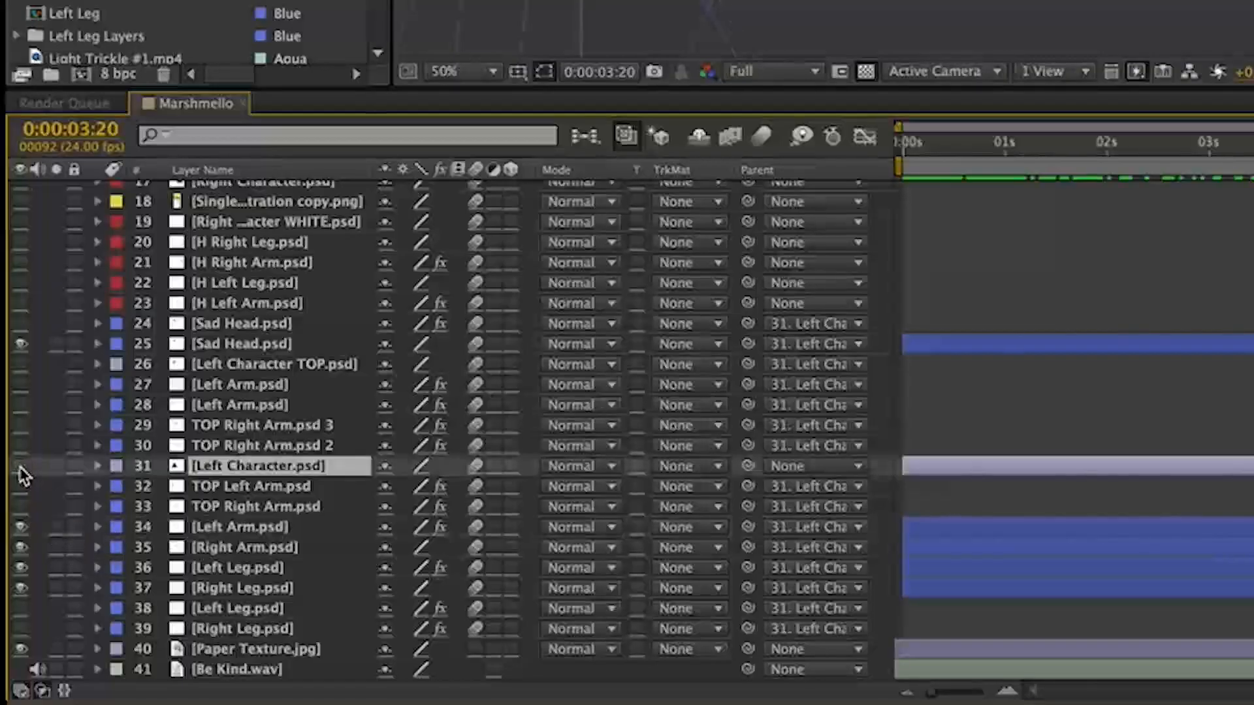
{"action": "left_click", "coordinate": [20, 467]}
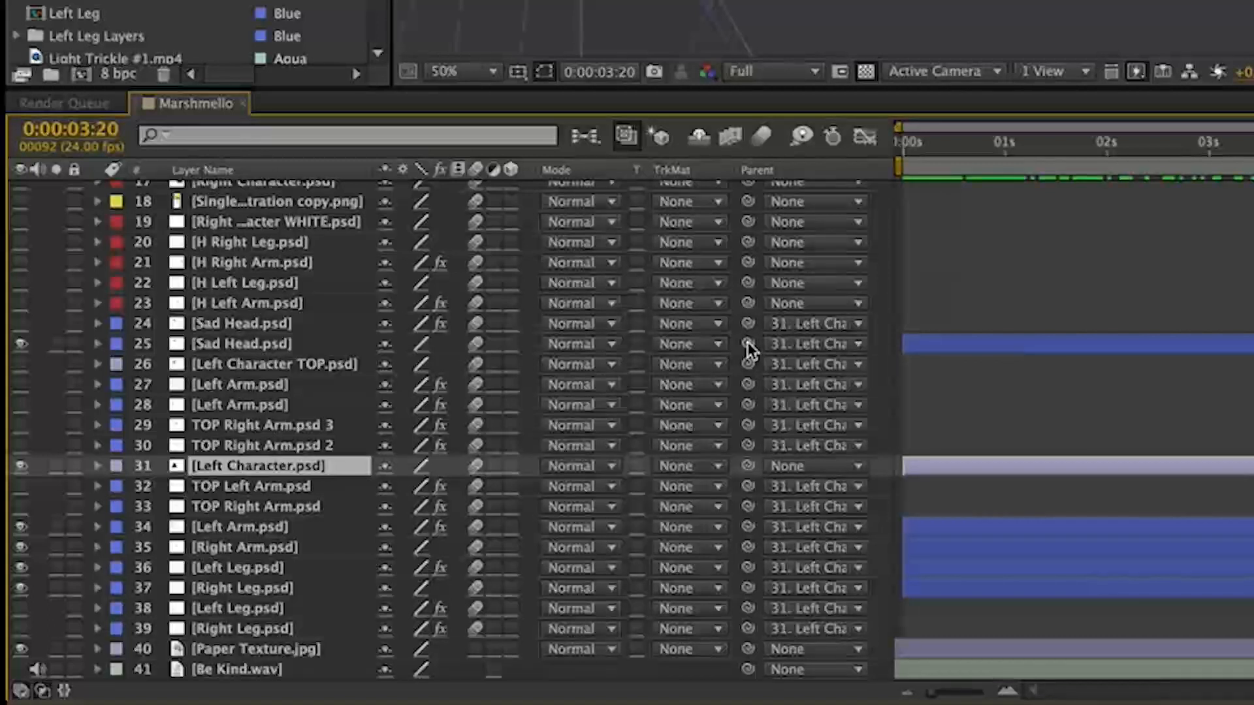
Parent the visible Sad Head.psd layer (25) to the Left Character.psd layer
{"action": "left_click_drag", "start_coordinate": [749, 345], "coordinate": [809, 477]}
{"action": "left_click", "coordinate": [99, 462]}
{"action": "left_click", "coordinate": [99, 466]}
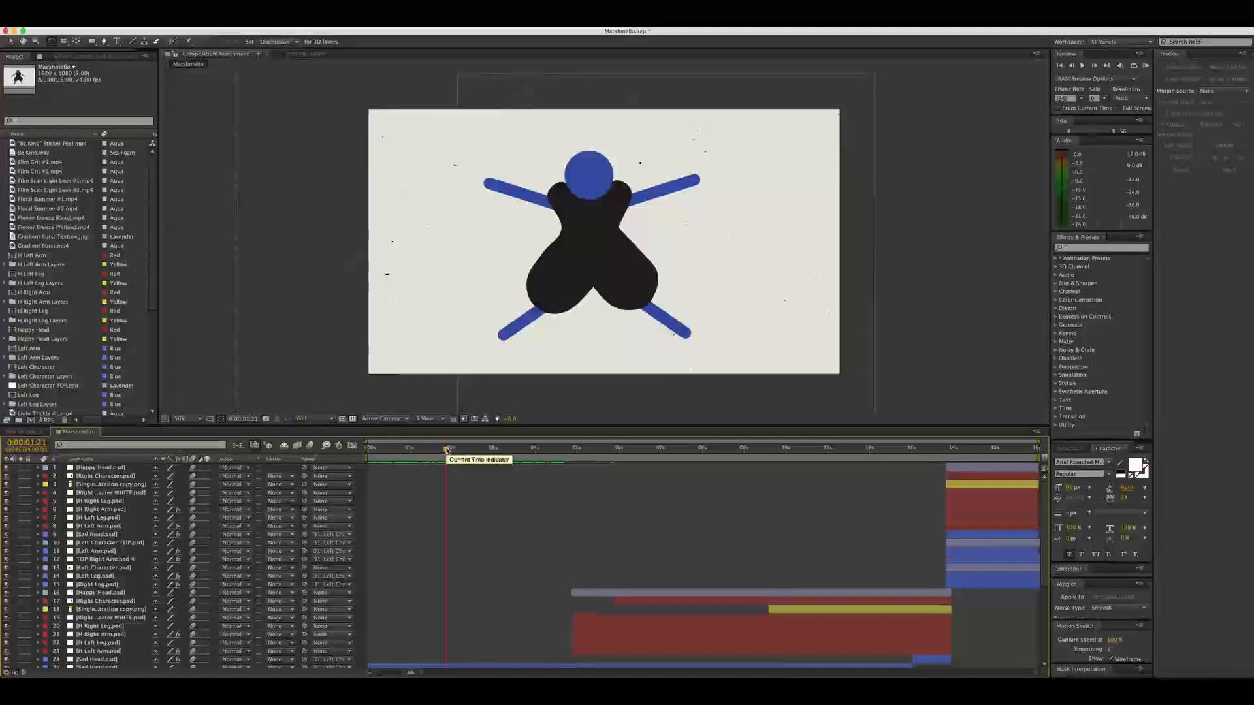
Scrub the animation to 0:00:04:06 to review the left character's limb movement
{"action": "mouse_move", "coordinate": [447, 451]}
{"action": "left_mouse_down"}
{"action": "mouse_move", "coordinate": [495, 449]}
{"action": "mouse_move", "coordinate": [319, 447]}
{"action": "mouse_move", "coordinate": [573, 470]}
{"action": "mouse_move", "coordinate": [442, 460]}
{"action": "left_mouse_up"}
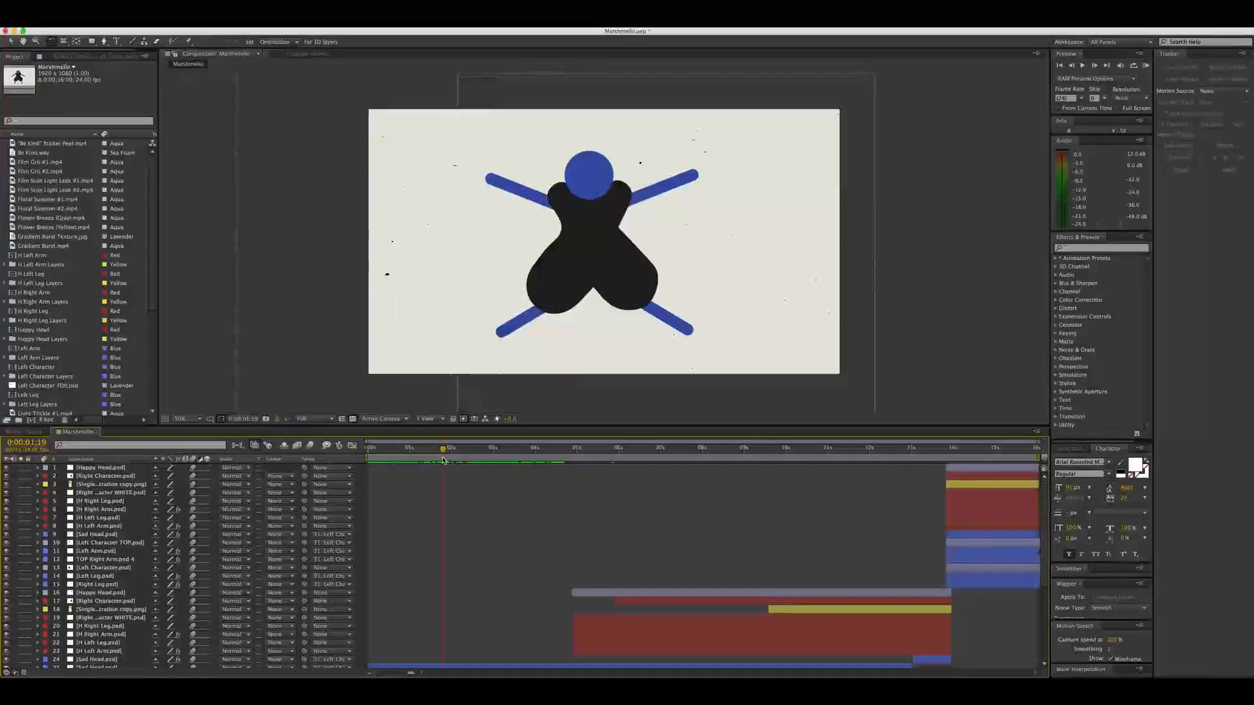
{"action": "left_click_drag", "start_coordinate": [443, 461], "coordinate": [546, 462]}
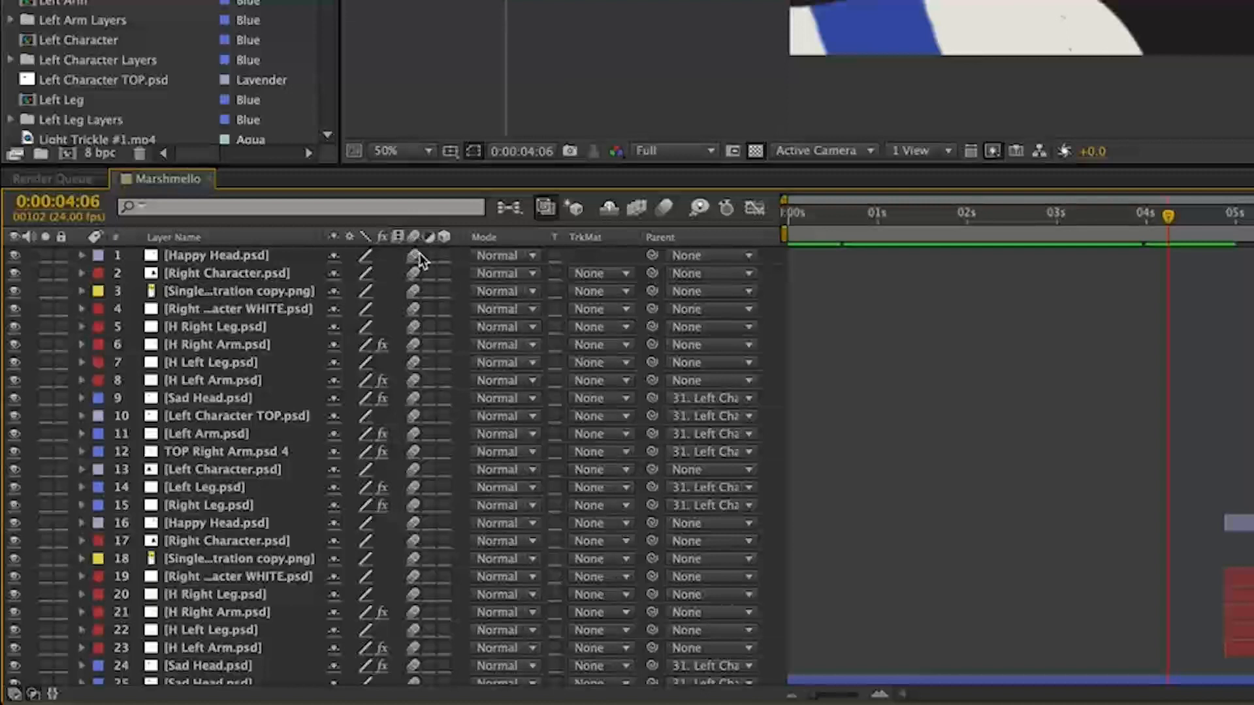
Switch motion blur off and back on for the top Happy Head.psd and Right Character.psd layers (1 and 2)
{"action": "left_click", "coordinate": [414, 274]}
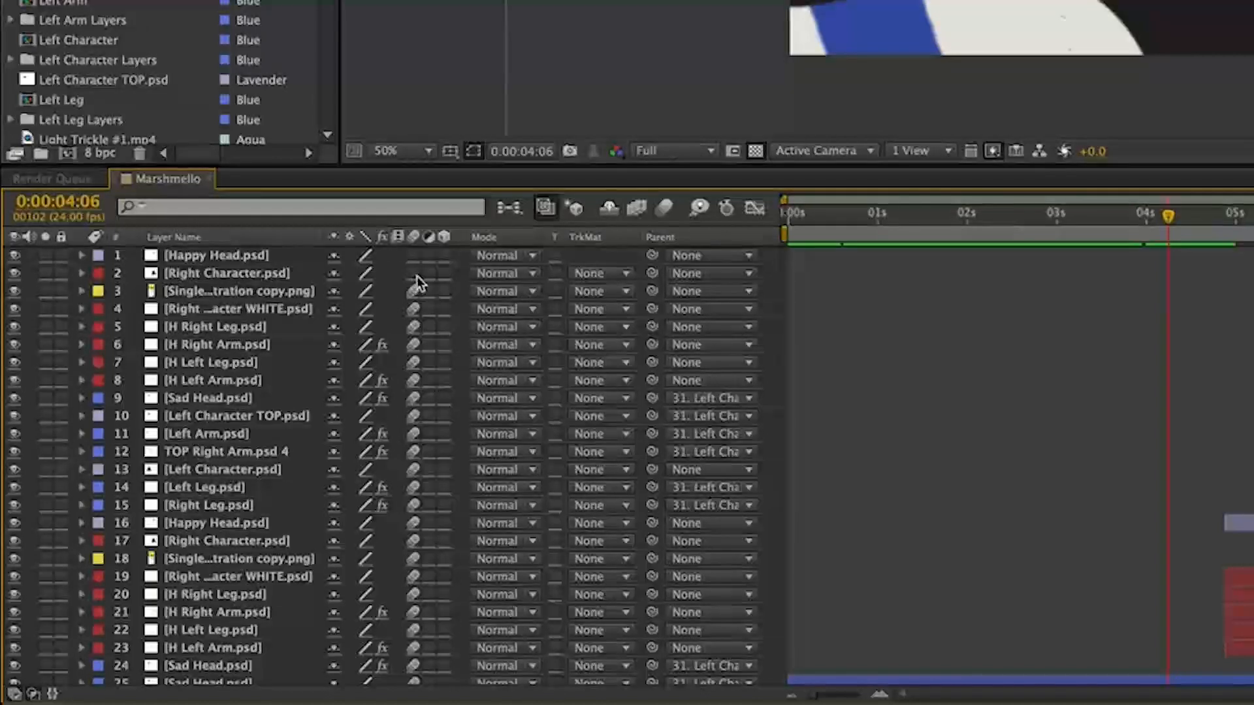
{"action": "left_click", "coordinate": [414, 273]}
{"action": "left_click", "coordinate": [414, 256]}
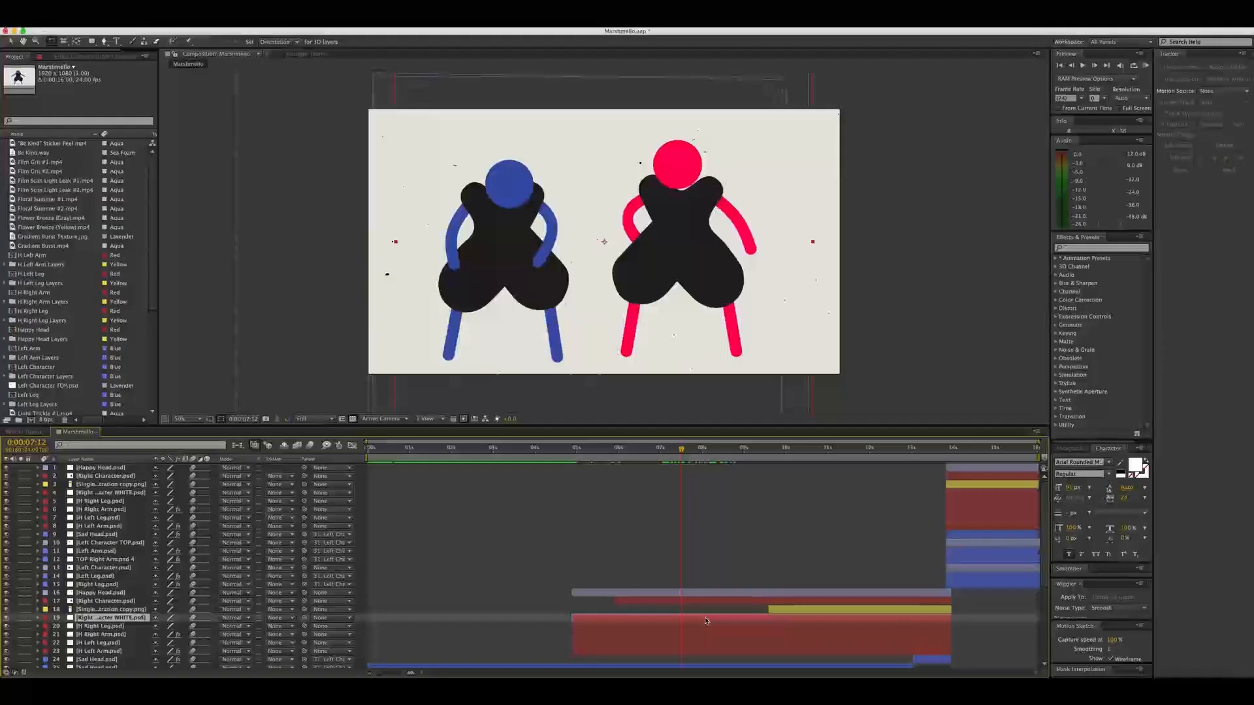
Select the H Right Arm.psd layer (21), reveal its properties, and activate the Puppet Pin tool
{"action": "left_click", "coordinate": [698, 637]}
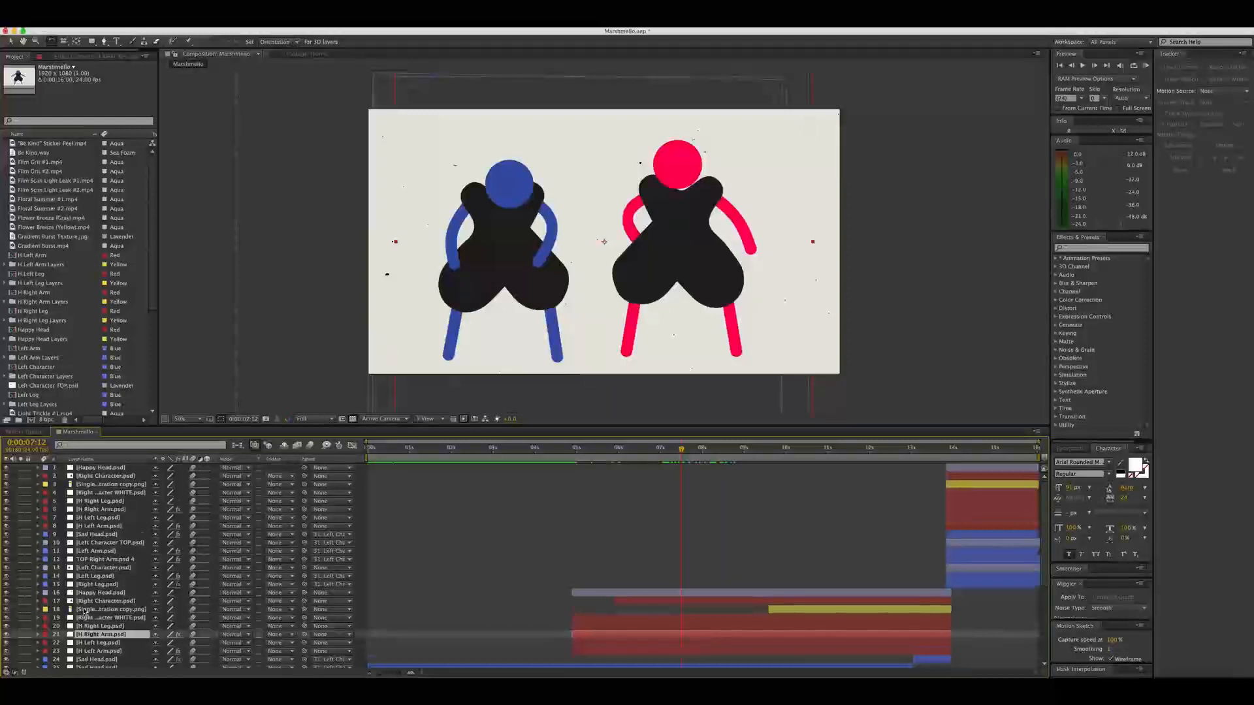
{"action": "scroll", "coordinate": [85, 612], "scroll_direction": "down", "scroll_amount": 5}
{"action": "scroll", "coordinate": [85, 612], "scroll_direction": "up", "scroll_amount": 2}
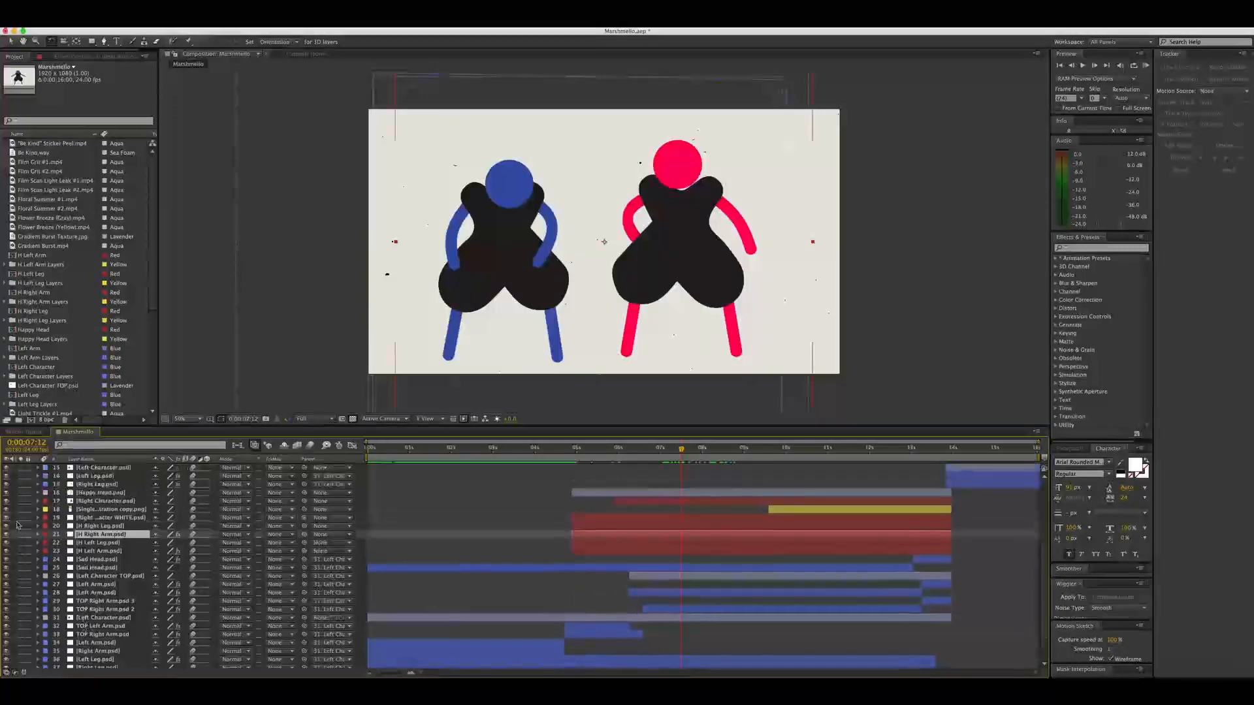
{"action": "left_click", "coordinate": [37, 535]}
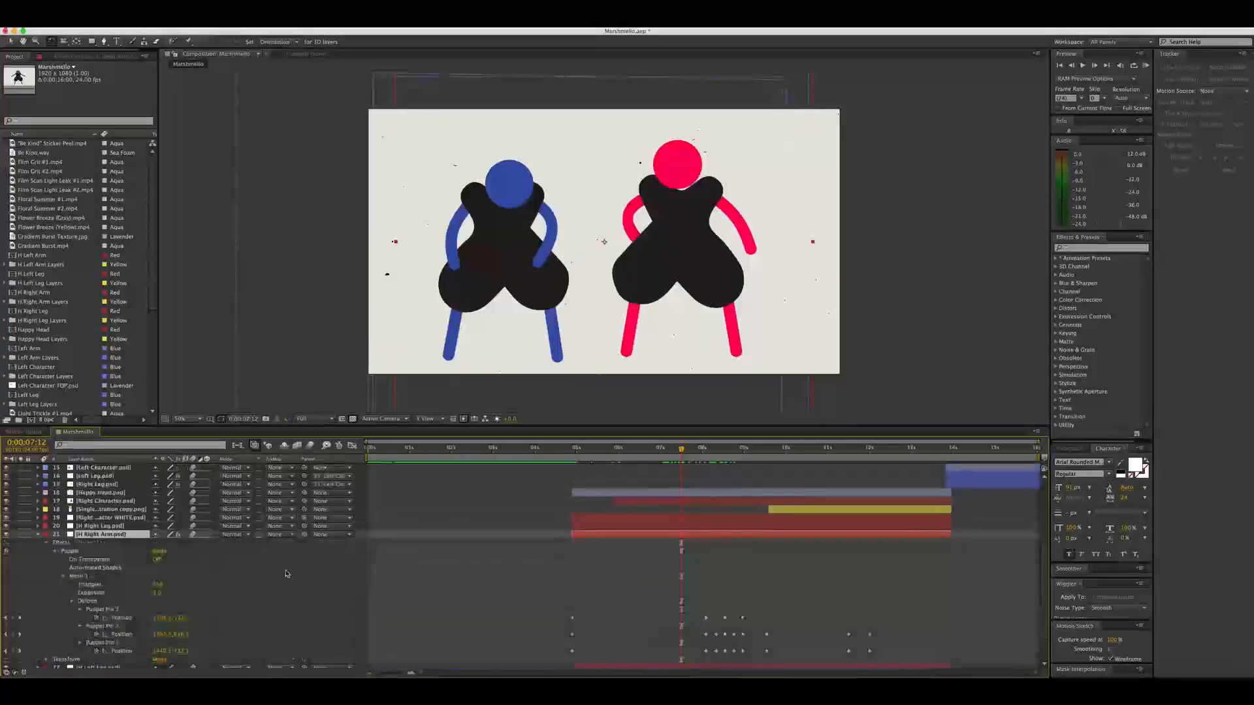
{"action": "scroll", "coordinate": [411, 554], "scroll_direction": "down", "scroll_amount": 1}
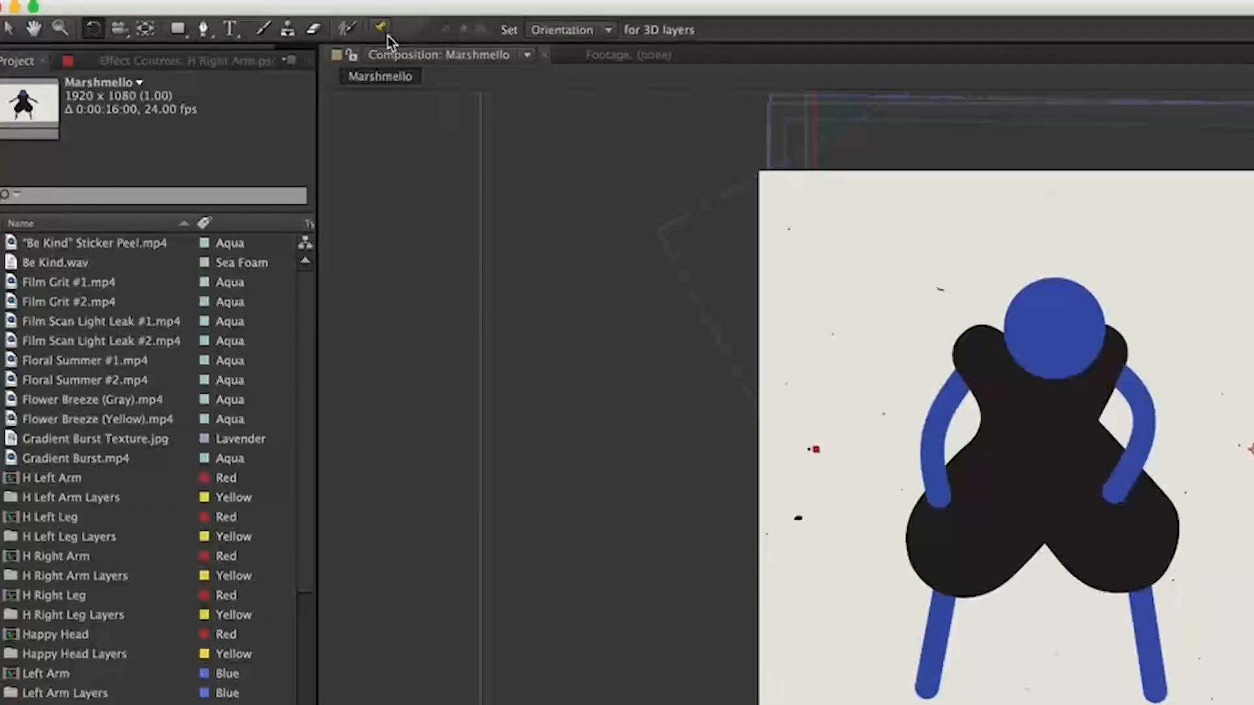
{"action": "left_click", "coordinate": [380, 28]}
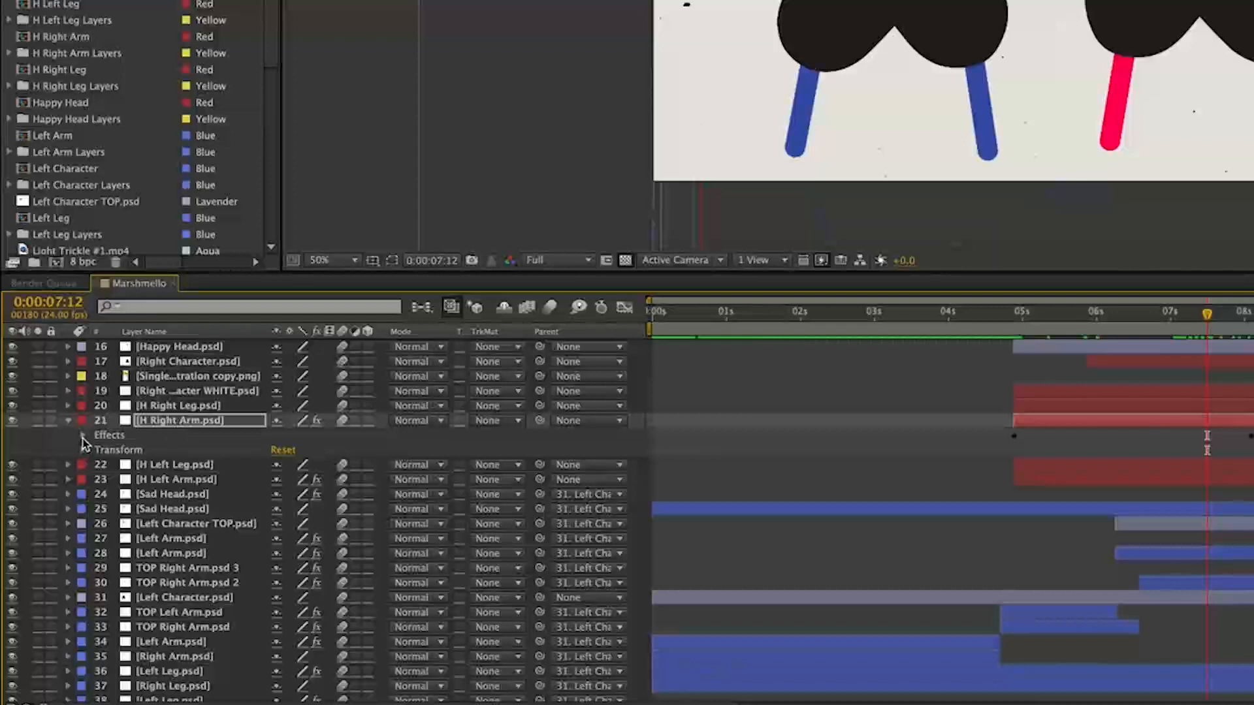
Expand the H Right Arm.psd layer's Puppet effect through Mesh 1 and Deform to show the Position of Puppet Pins 1, 2 and 3
{"action": "left_click", "coordinate": [82, 436]}
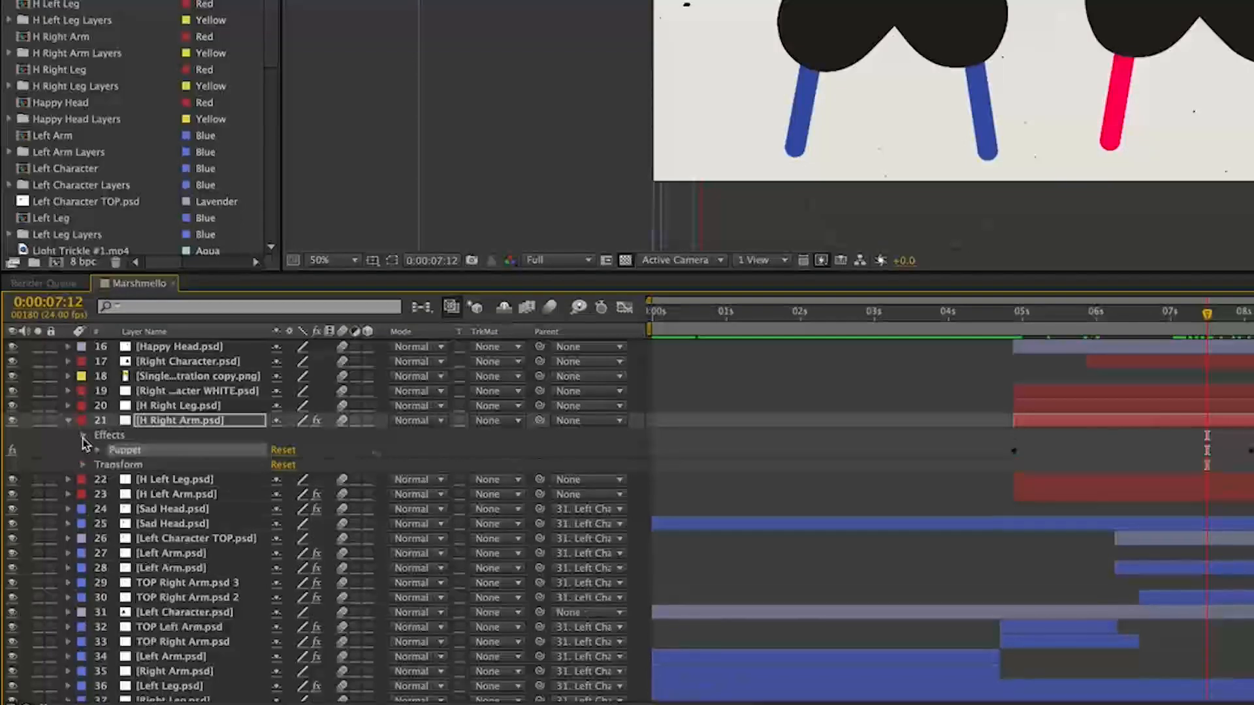
{"action": "left_click", "coordinate": [98, 451]}
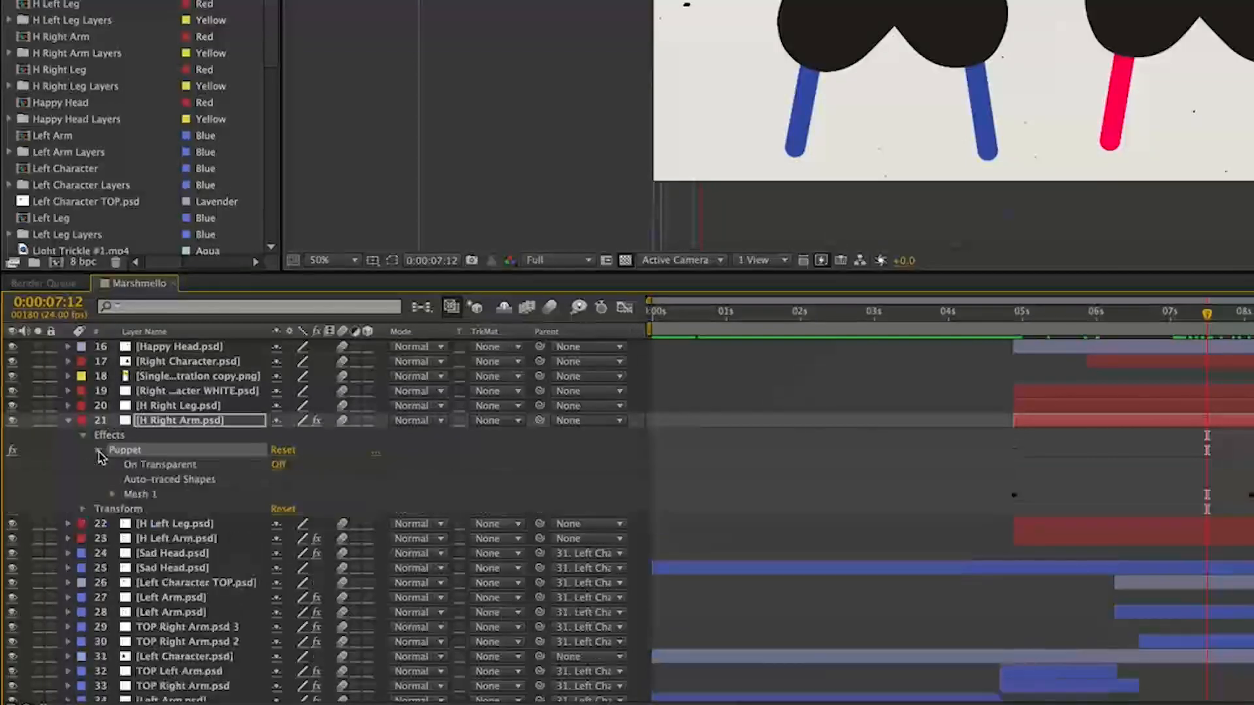
{"action": "left_click", "coordinate": [113, 495]}
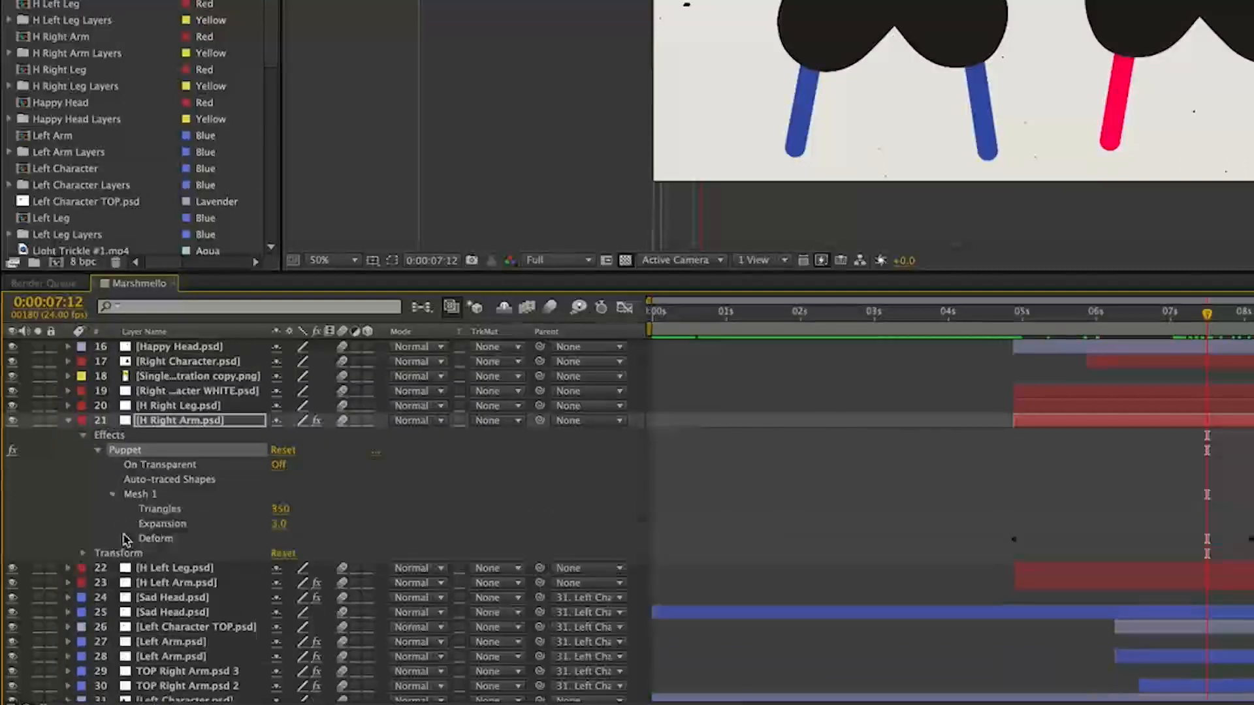
{"action": "left_click", "coordinate": [127, 540]}
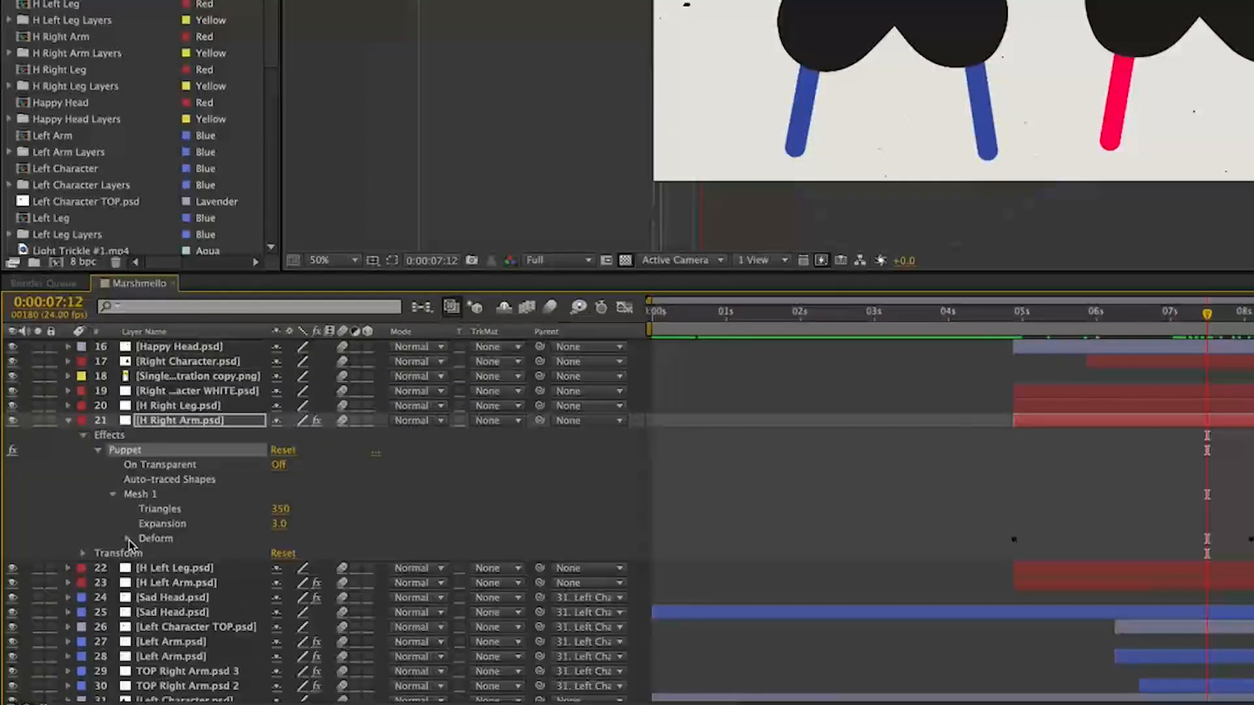
{"action": "scroll", "coordinate": [128, 544], "scroll_direction": "down", "scroll_amount": 3}
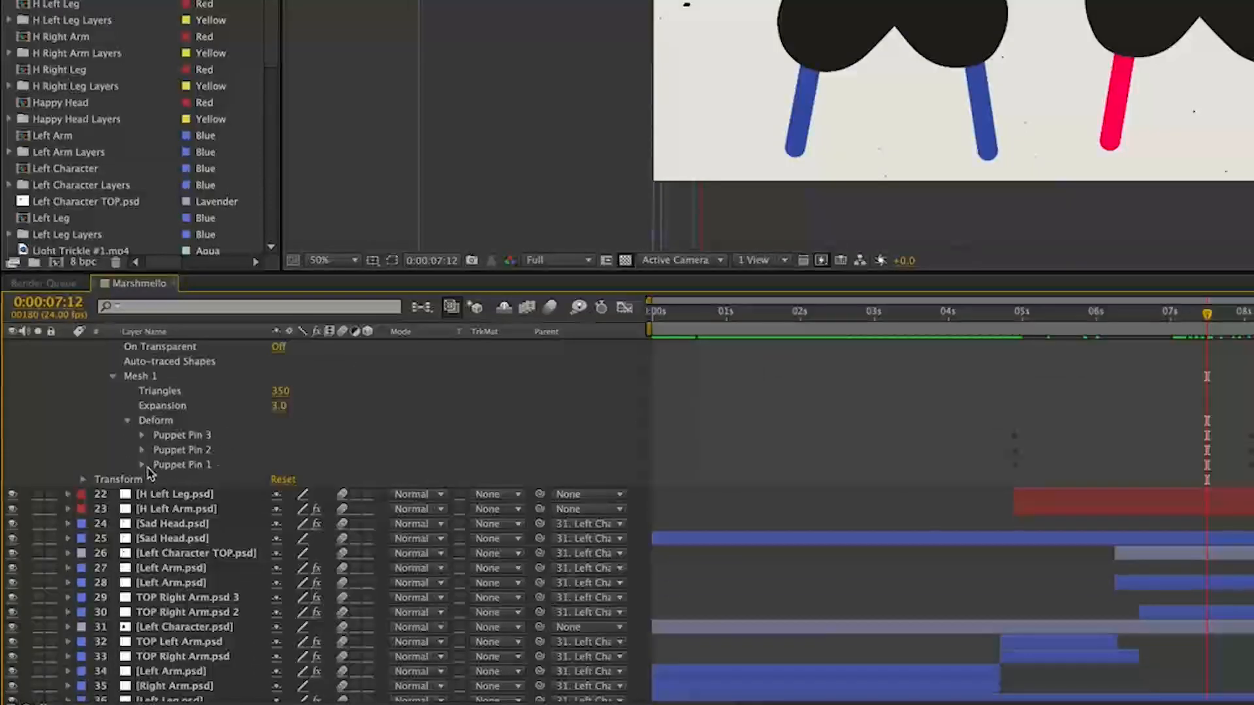
{"action": "left_click", "coordinate": [143, 464]}
{"action": "left_click", "coordinate": [142, 450]}
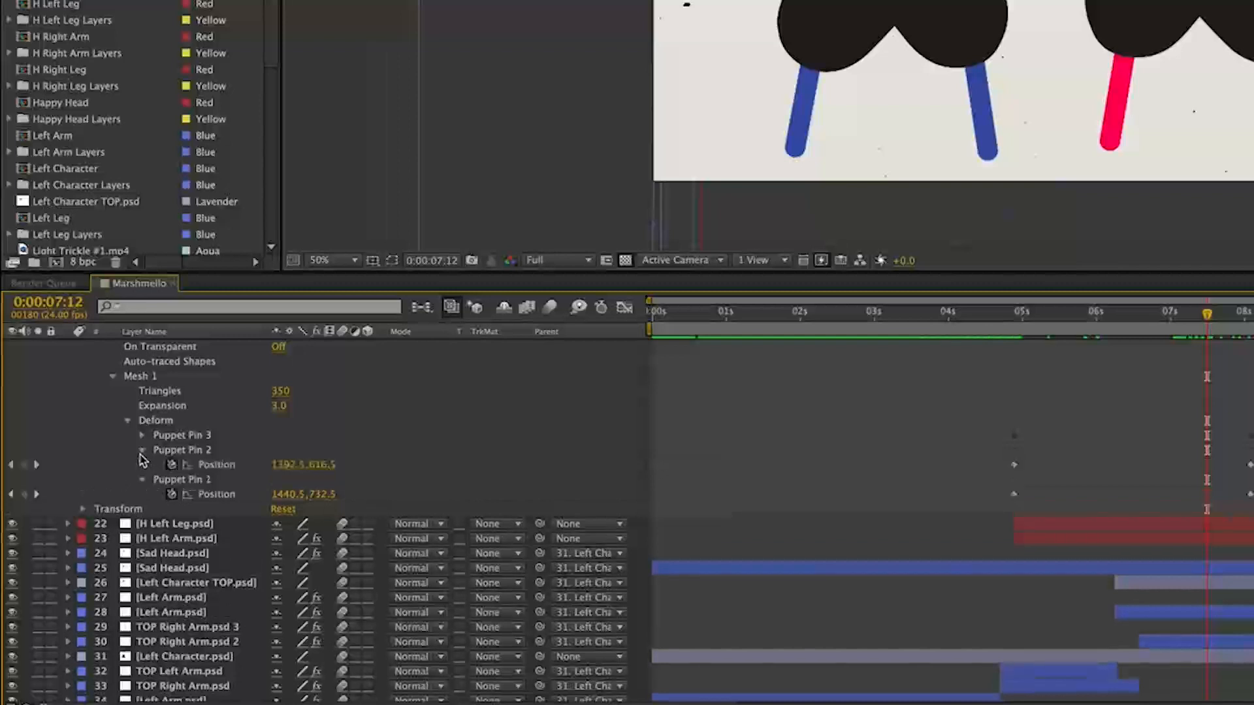
{"action": "left_click", "coordinate": [143, 435]}
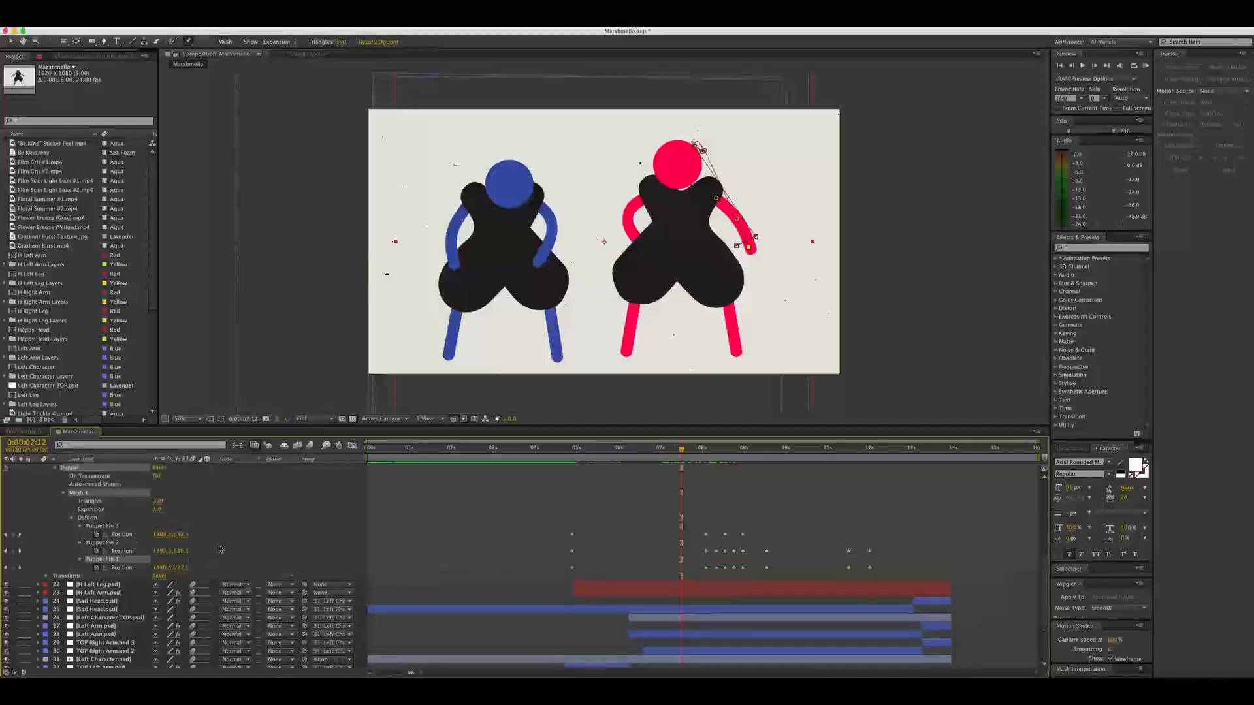
Scrub through the H Right Arm.psd puppet pin keyframes, stop at 0:00:09:08, and collapse the layer
{"action": "left_click_drag", "start_coordinate": [682, 450], "coordinate": [719, 481]}
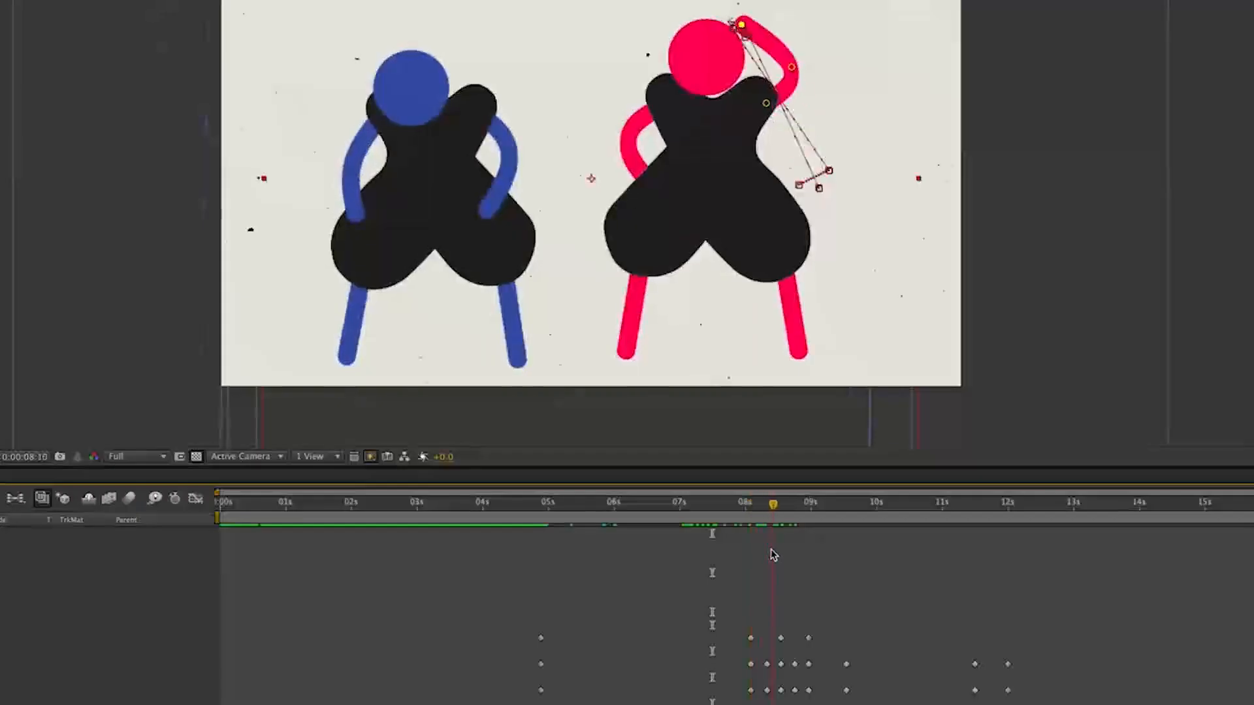
{"action": "left_click_drag", "start_coordinate": [773, 554], "coordinate": [888, 577]}
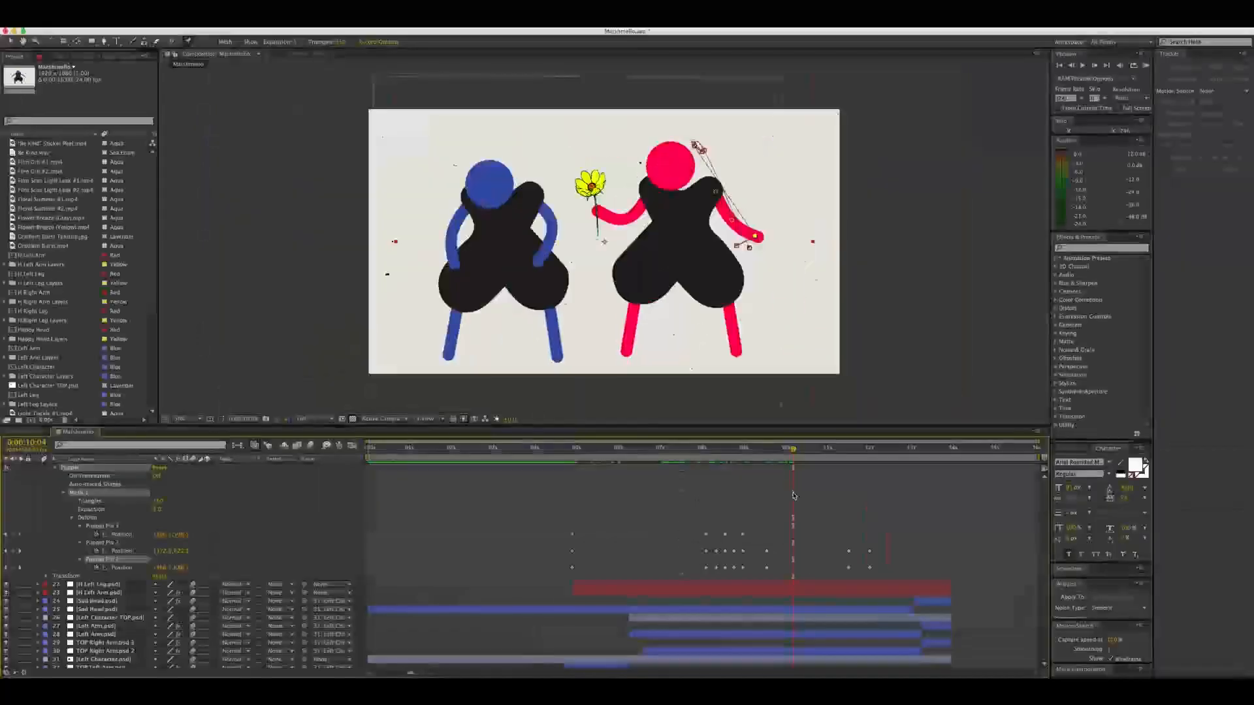
{"action": "scroll", "coordinate": [766, 518], "scroll_direction": "up", "scroll_amount": 1}
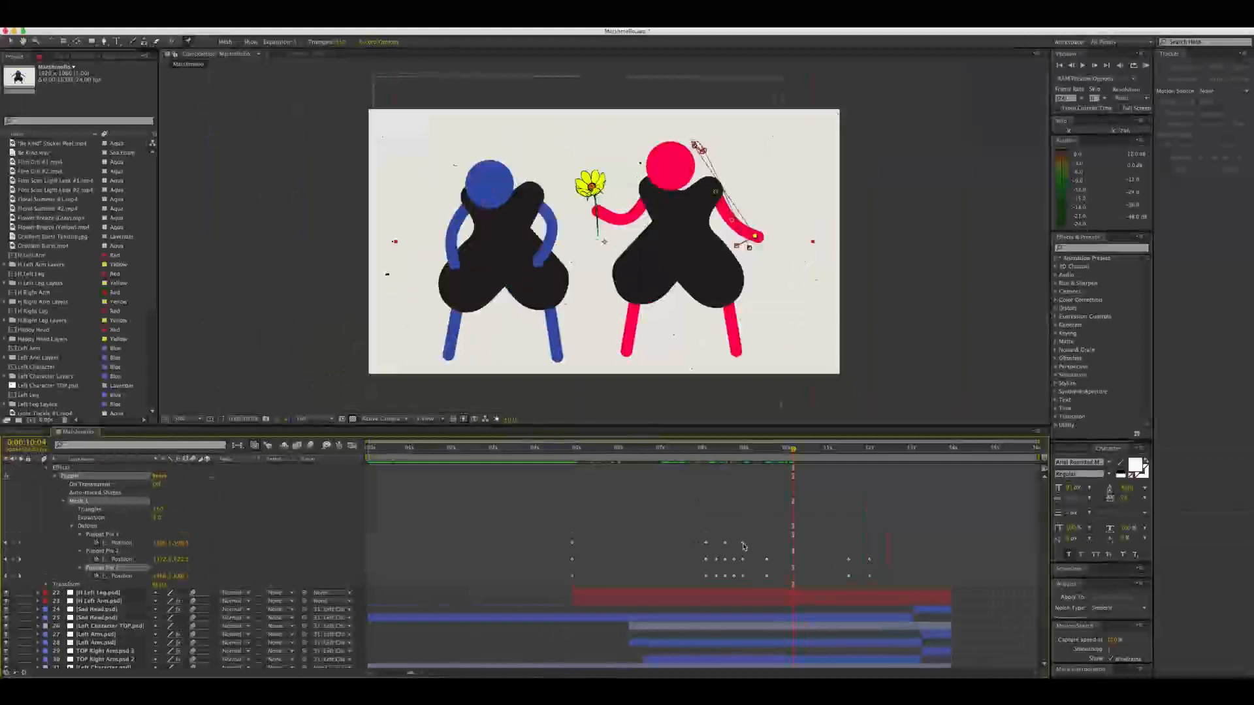
{"action": "scroll", "coordinate": [714, 544], "scroll_direction": "up", "scroll_amount": 1}
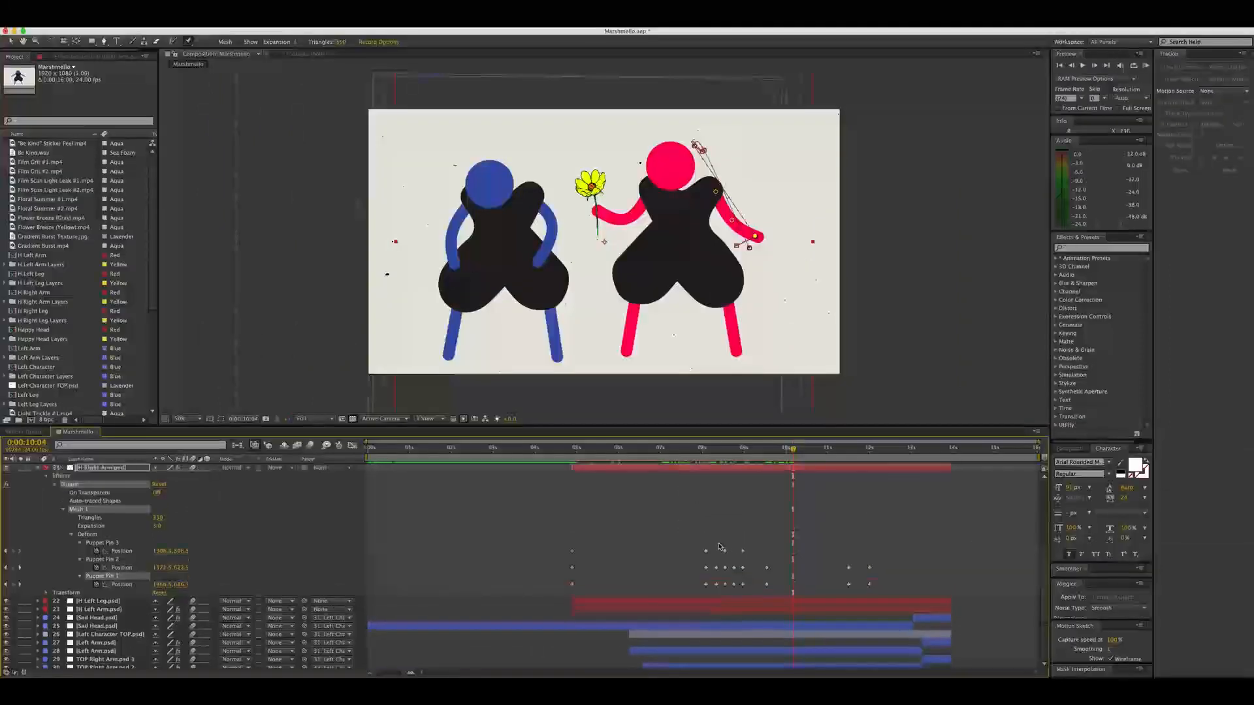
{"action": "mouse_move", "coordinate": [751, 449]}
{"action": "left_mouse_down"}
{"action": "mouse_move", "coordinate": [739, 454]}
{"action": "mouse_move", "coordinate": [779, 472]}
{"action": "mouse_move", "coordinate": [889, 481]}
{"action": "mouse_move", "coordinate": [703, 471]}
{"action": "mouse_move", "coordinate": [789, 472]}
{"action": "mouse_move", "coordinate": [758, 472]}
{"action": "left_mouse_up"}
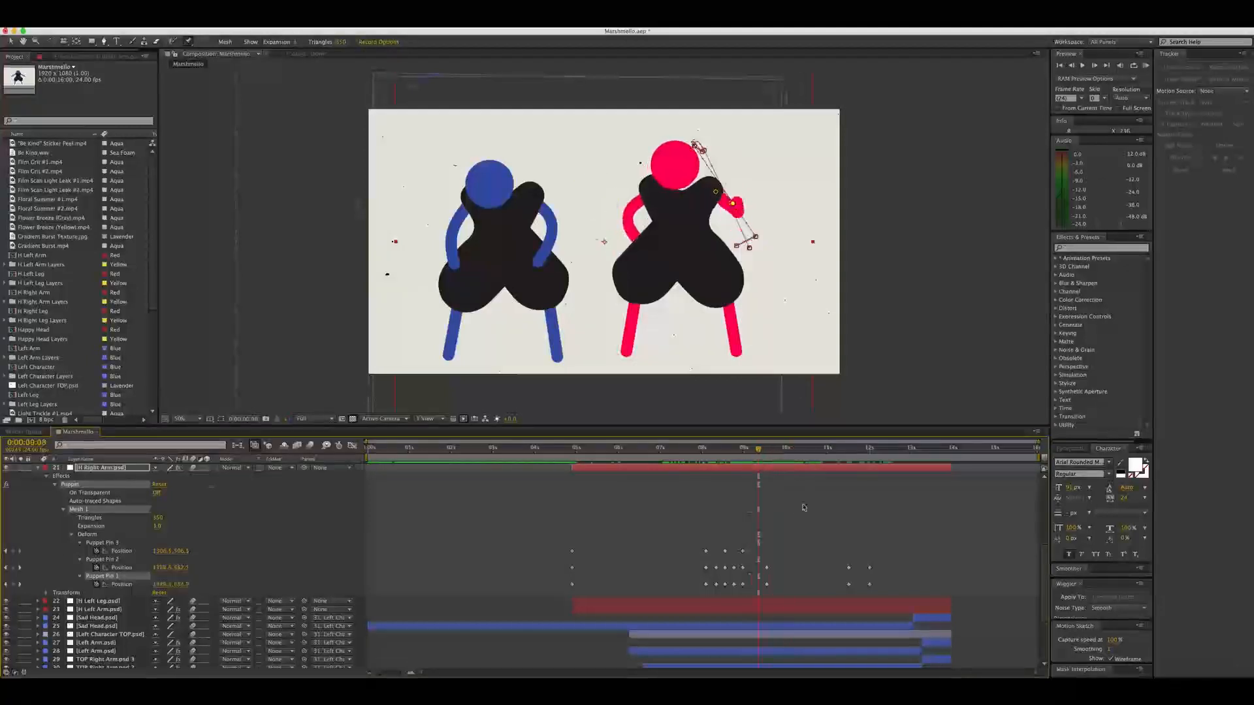
{"action": "left_click", "coordinate": [37, 468]}
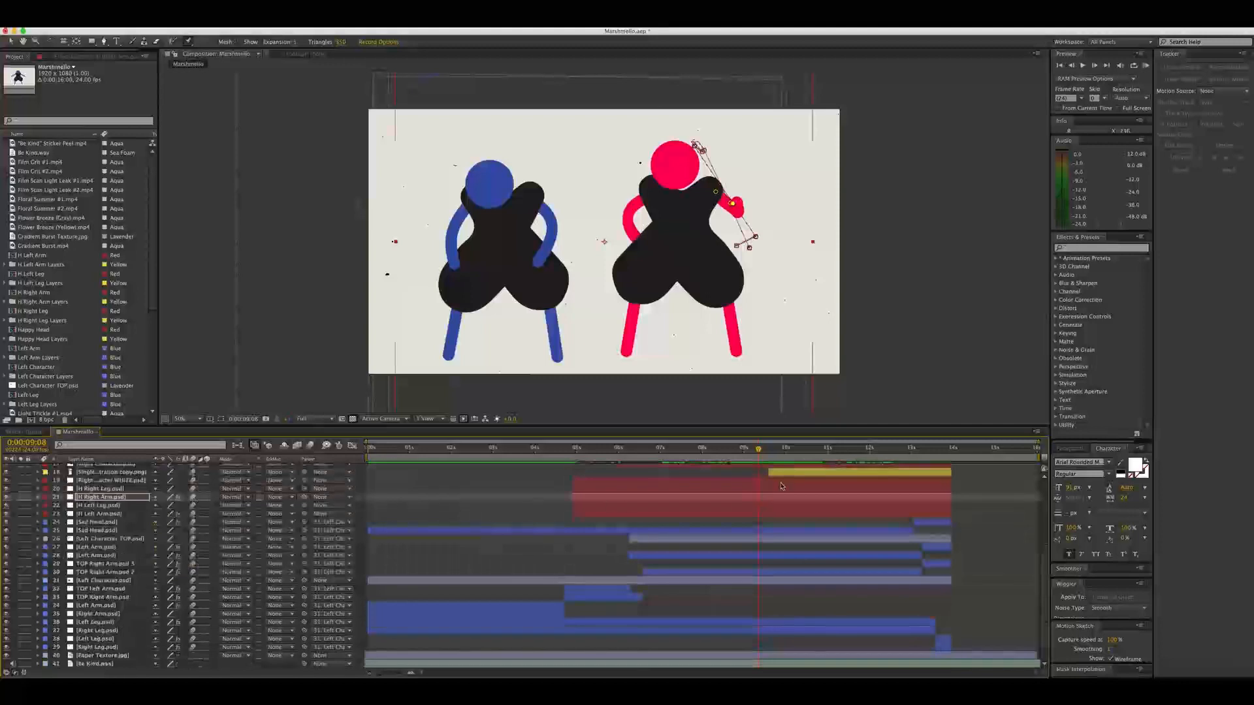
Select the yellow flower layer (18), and repeatedly hide and show the Right Character.psd layer (17) to compare their stacking
{"action": "scroll", "coordinate": [781, 490], "scroll_direction": "up", "scroll_amount": 3}
{"action": "left_click", "coordinate": [801, 511]}
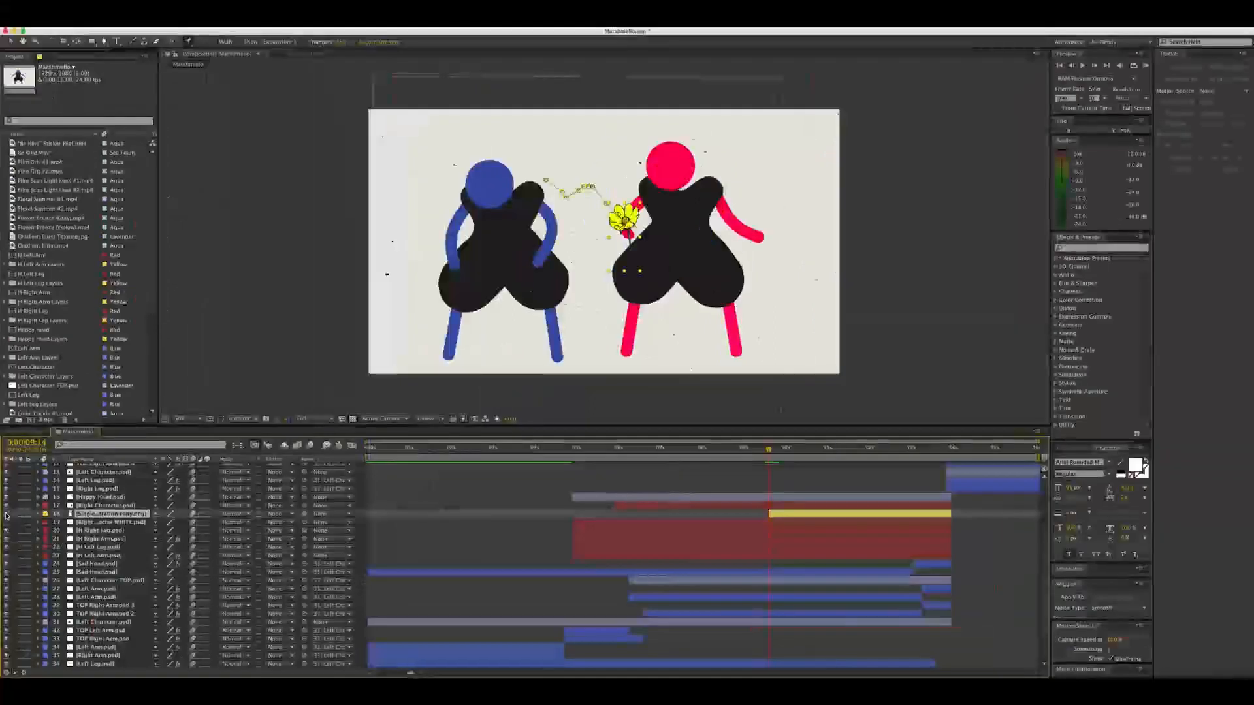
{"action": "left_click", "coordinate": [6, 506]}
{"action": "left_click", "coordinate": [5, 506]}
{"action": "left_click", "coordinate": [6, 506]}
{"action": "left_click", "coordinate": [5, 506]}
{"action": "left_click", "coordinate": [5, 507]}
{"action": "left_click", "coordinate": [6, 506]}
{"action": "left_click", "coordinate": [6, 506]}
{"action": "left_click", "coordinate": [6, 506]}
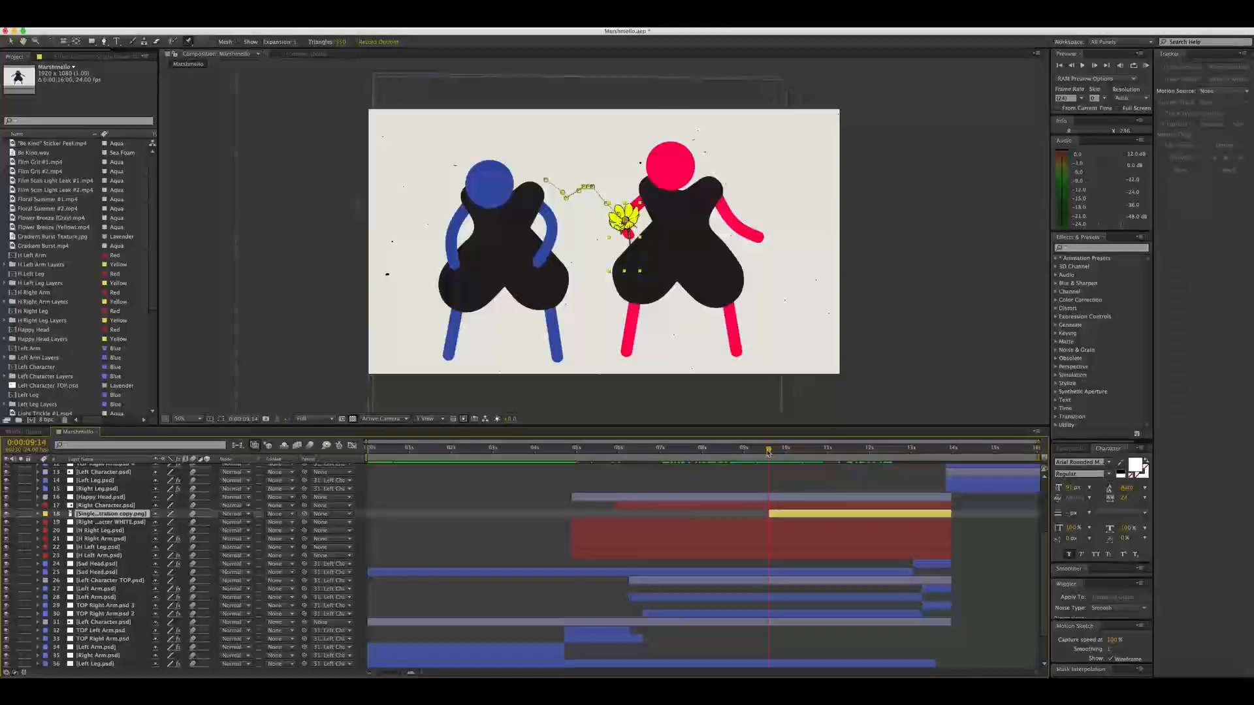
Scrub through the flower hand-off to the left character, stepping one frame forward and back to examine its motion
{"action": "left_click_drag", "start_coordinate": [766, 452], "coordinate": [813, 450]}
{"action": "left_click_drag", "start_coordinate": [852, 455], "coordinate": [893, 465]}
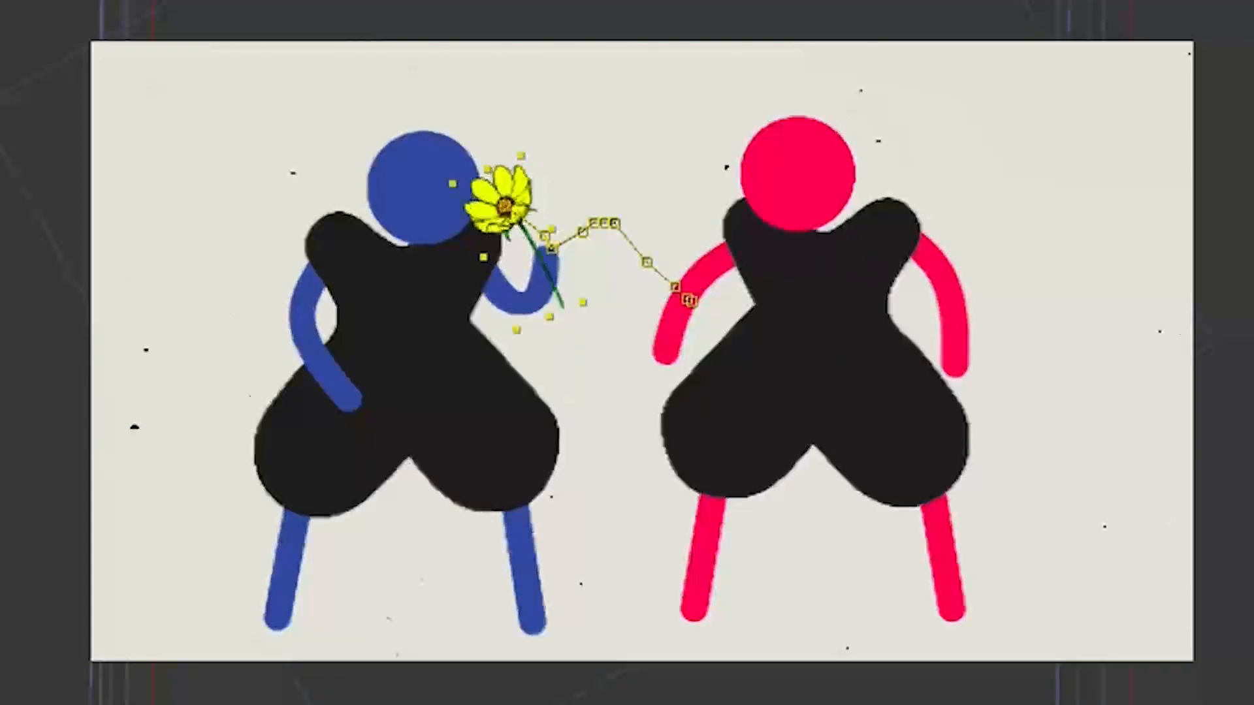
{"action": "key", "text": "Page_Down"}
{"action": "key", "text": "Page_Up"}
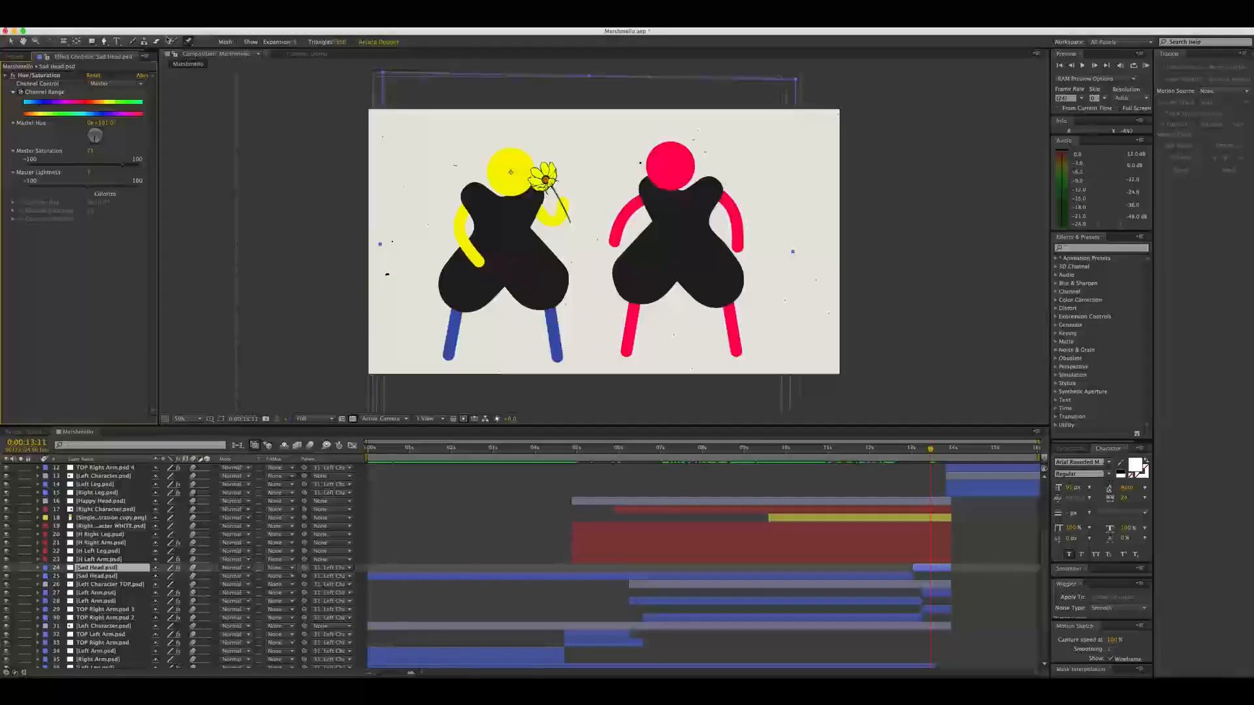
Look up the Color Correction effects for the Sad Head.psd layer (24), and scrub across its revealed Hue/Saturation keyframes
{"action": "left_click", "coordinate": [209, 28]}
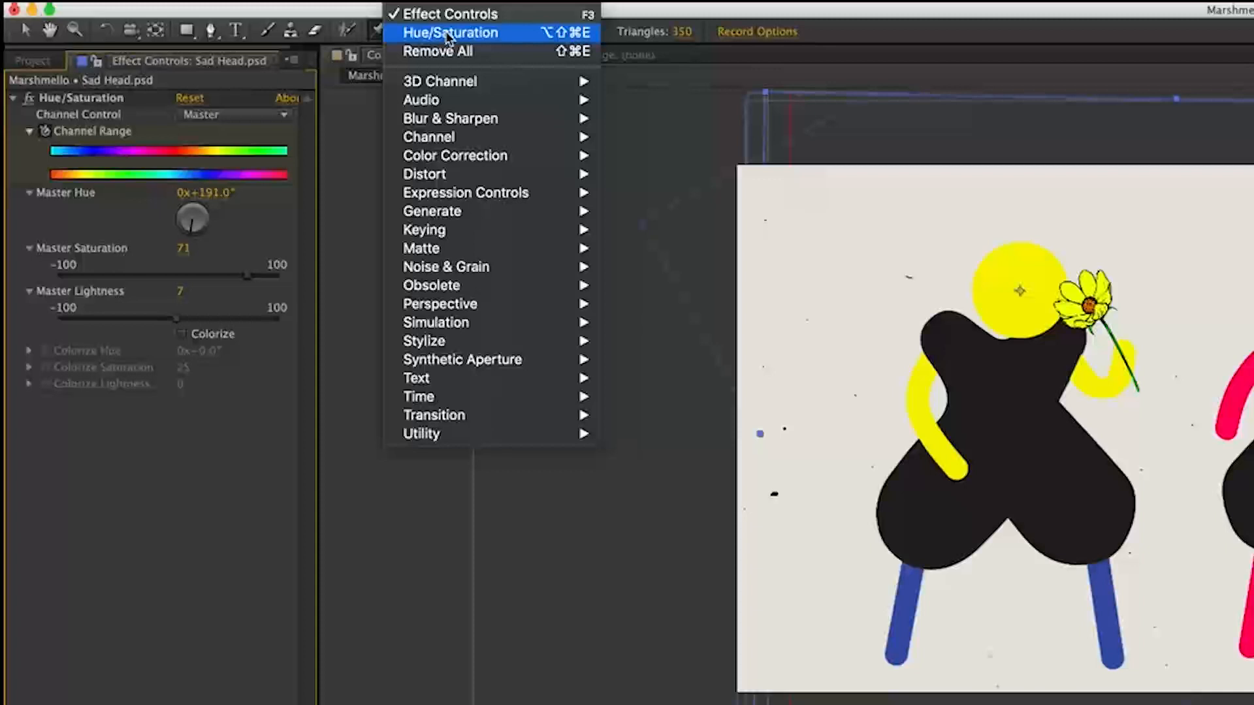
{"action": "mouse_move", "coordinate": [459, 171]}
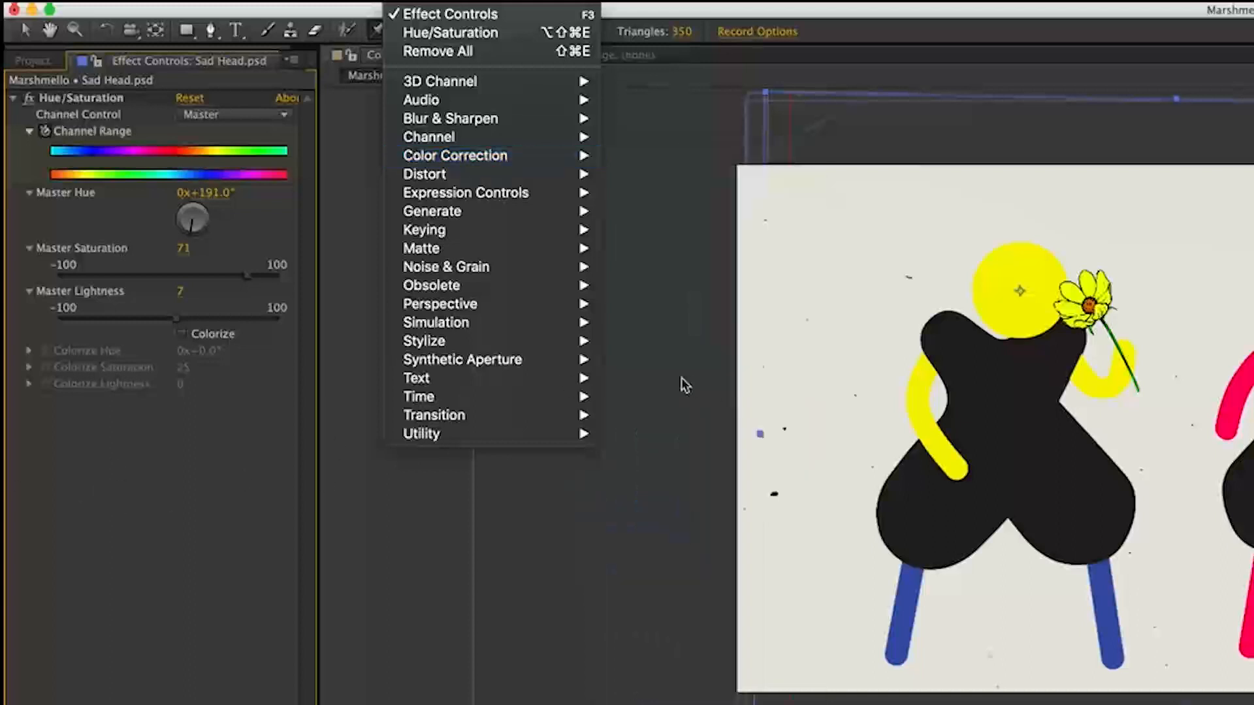
{"action": "left_click", "coordinate": [105, 456]}
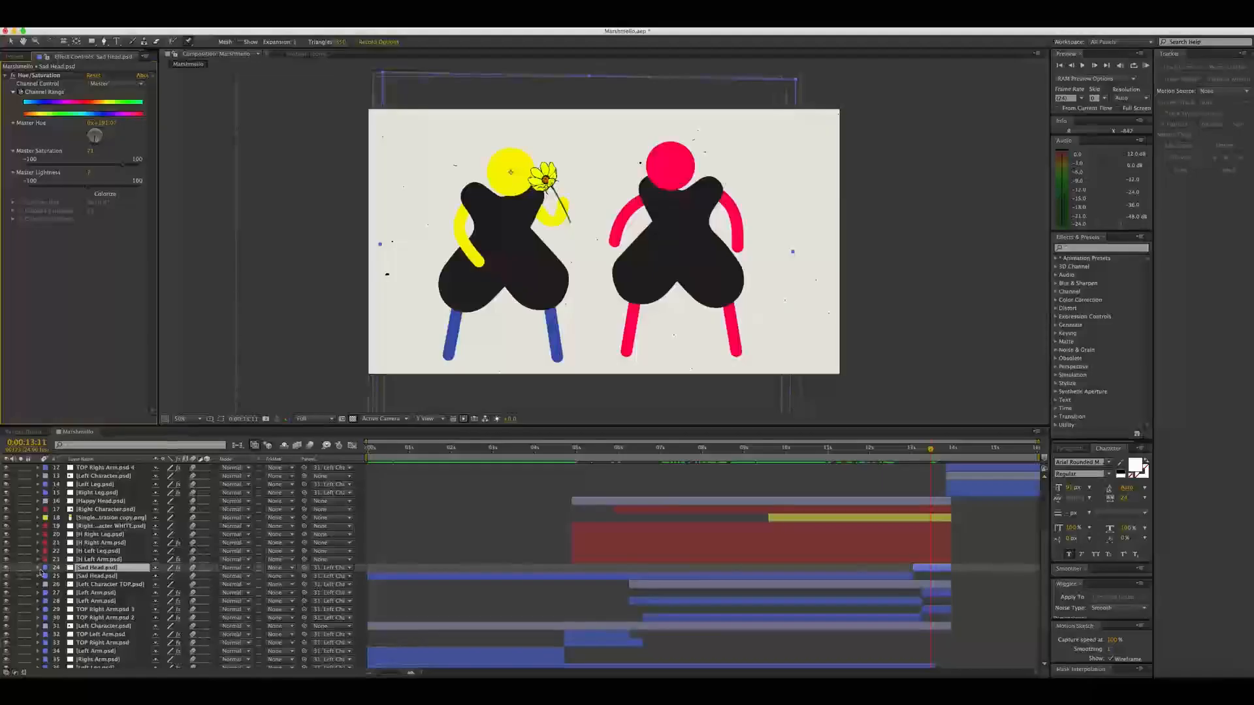
{"action": "left_click", "coordinate": [37, 569]}
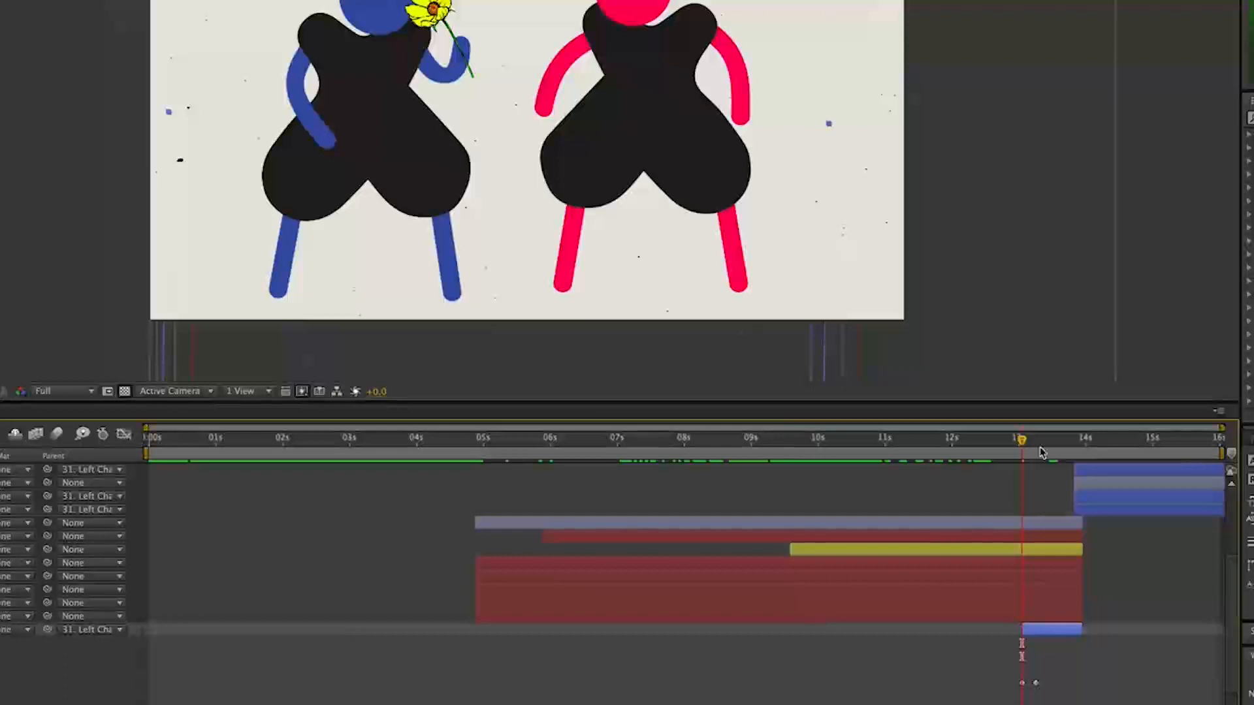
{"action": "mouse_move", "coordinate": [1022, 441]}
{"action": "left_mouse_down"}
{"action": "mouse_move", "coordinate": [1039, 445]}
{"action": "mouse_move", "coordinate": [1006, 446]}
{"action": "mouse_move", "coordinate": [1052, 446]}
{"action": "mouse_move", "coordinate": [1016, 443]}
{"action": "mouse_move", "coordinate": [1038, 444]}
{"action": "left_mouse_up"}
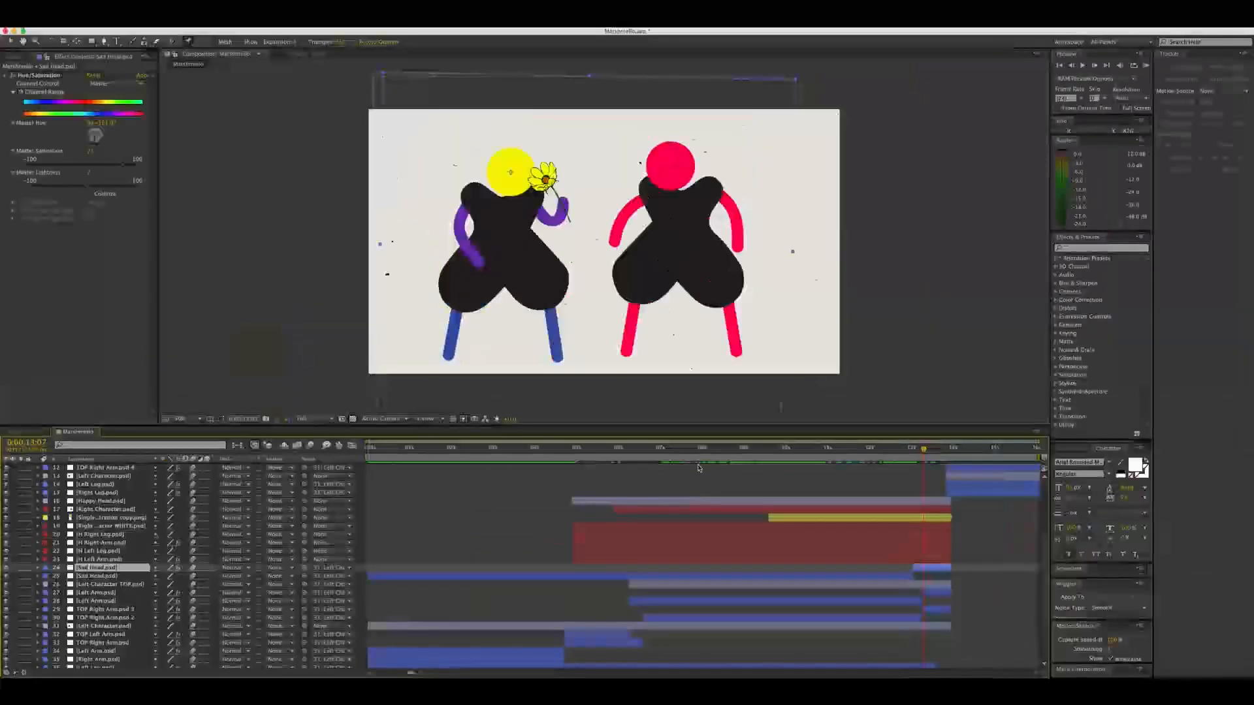
Display the Be Kind.wav layer's audio waveform and move the current time to 0:00:02:22
{"action": "scroll", "coordinate": [725, 450], "scroll_direction": "down", "scroll_amount": 3}
{"action": "scroll", "coordinate": [756, 461], "scroll_direction": "down", "scroll_amount": 3}
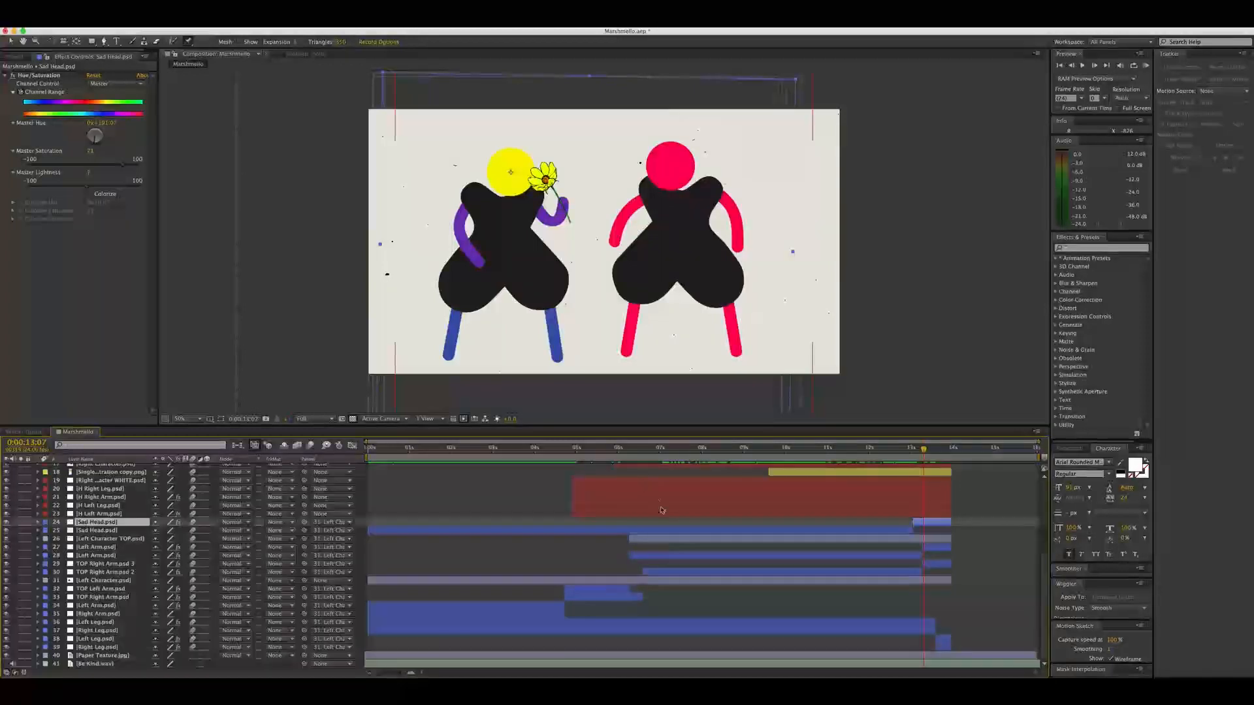
{"action": "left_click", "coordinate": [532, 669]}
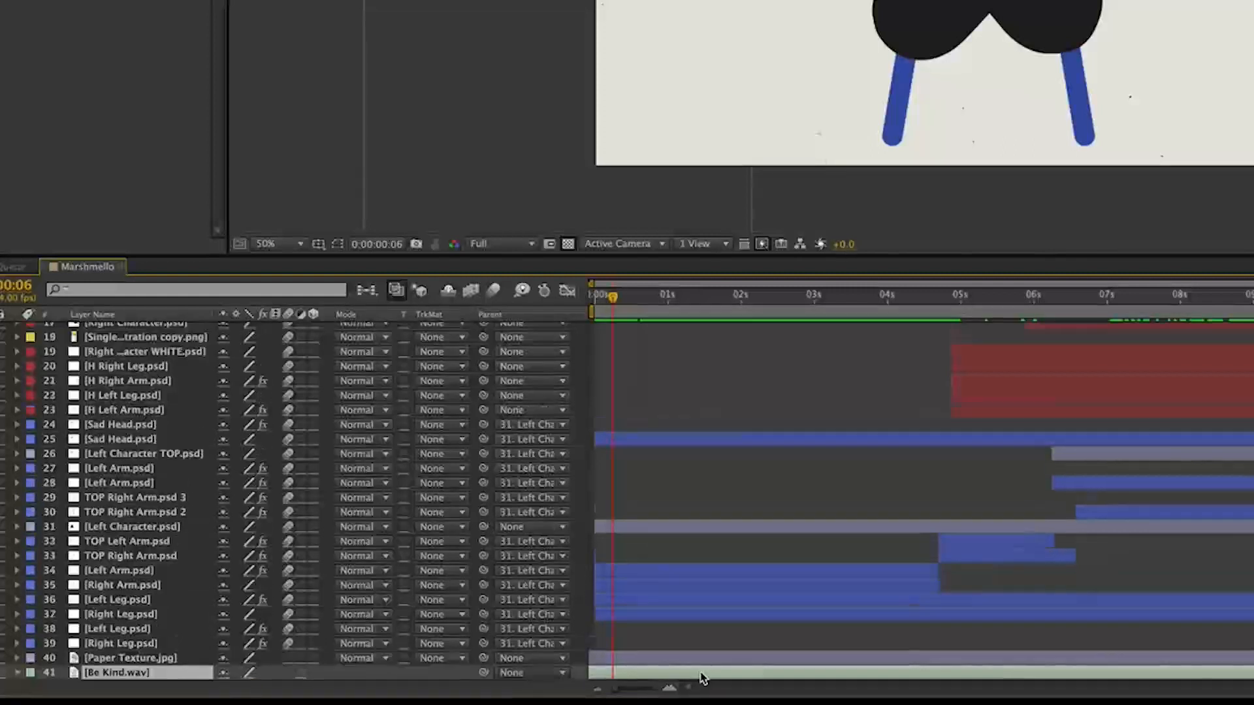
{"action": "key", "text": "l"}
{"action": "key", "text": "l"}
{"action": "scroll", "coordinate": [649, 602], "scroll_direction": "down", "scroll_amount": 2}
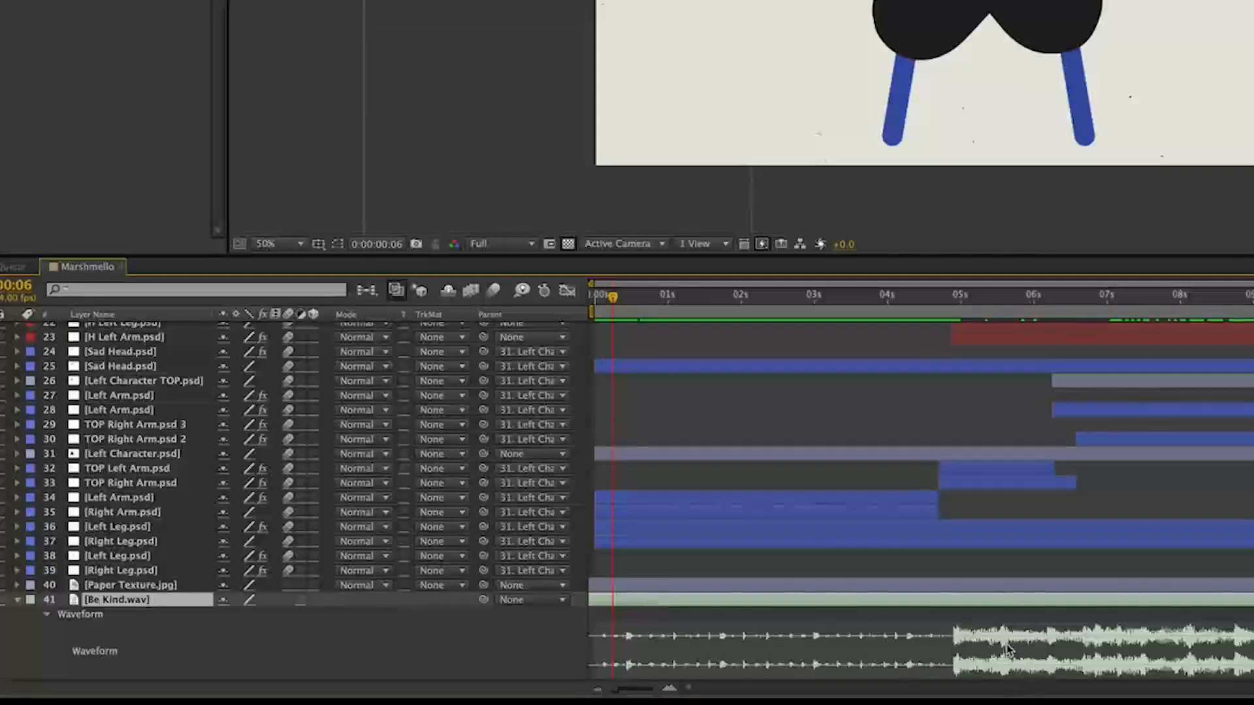
{"action": "left_click", "coordinate": [812, 296]}
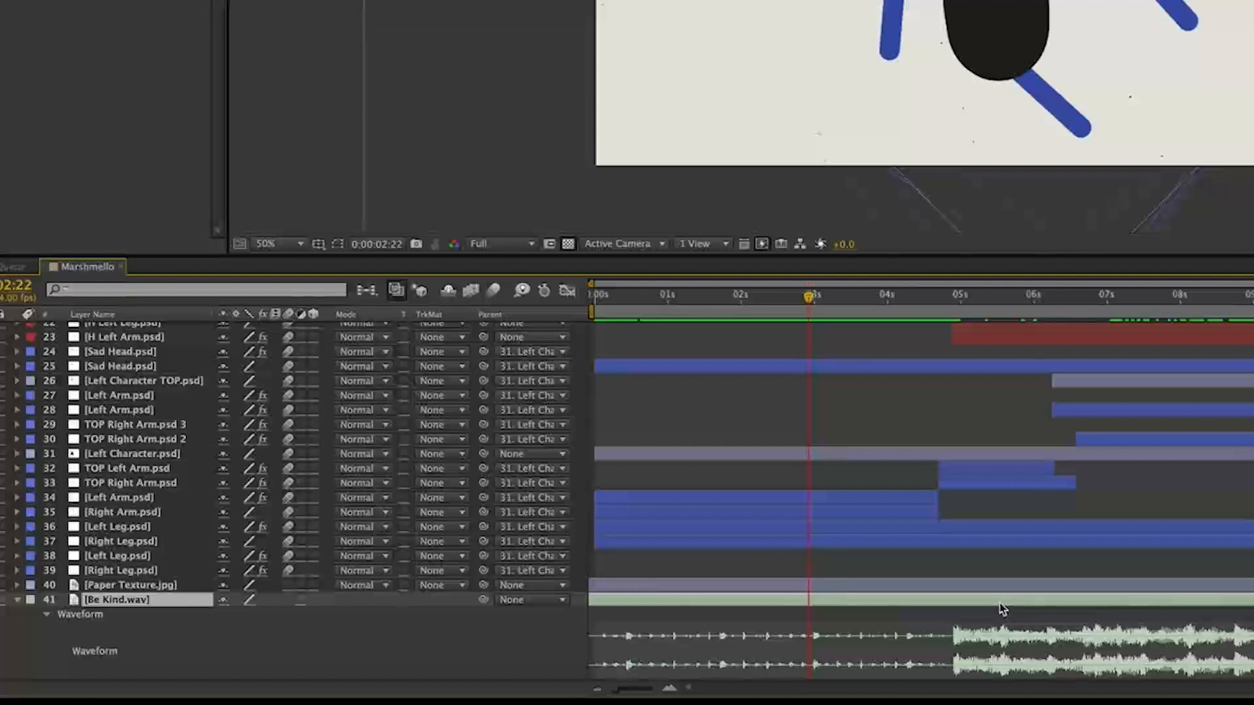
Collapse the Be Kind.wav layer, briefly reveal its audio waveform again, and collapse it once more
{"action": "left_click", "coordinate": [17, 600]}
{"action": "left_click", "coordinate": [18, 674]}
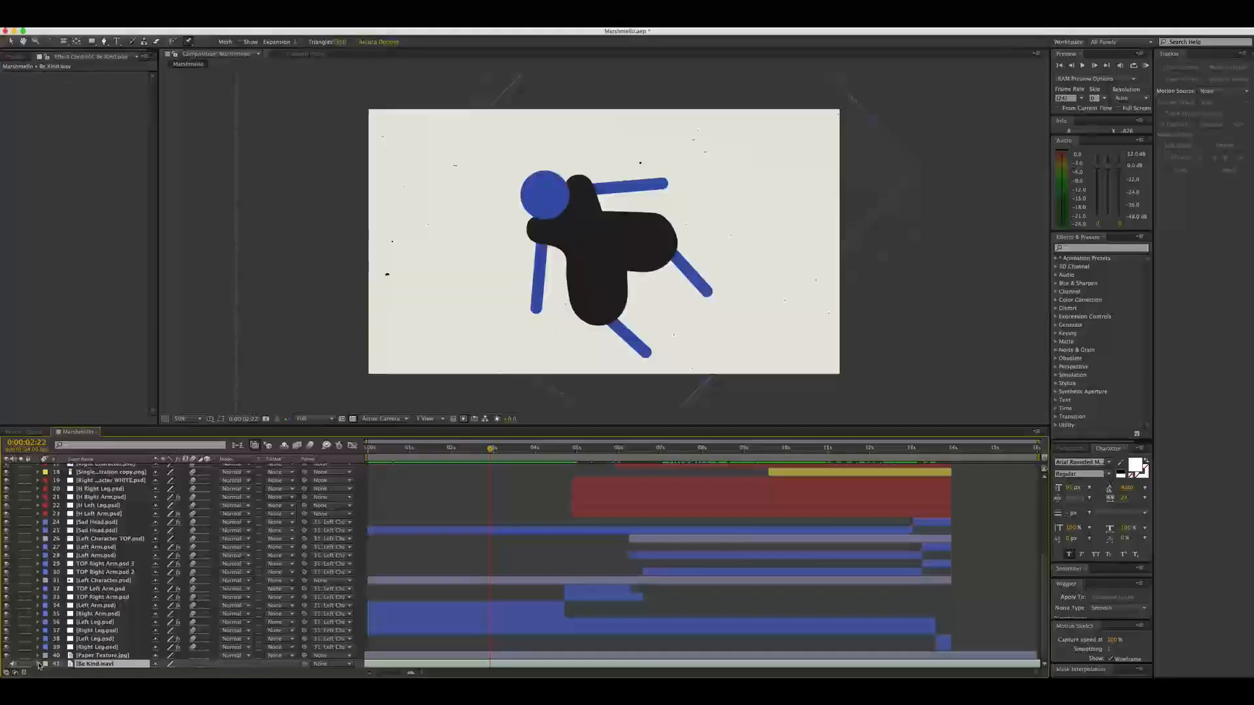
{"action": "left_click", "coordinate": [39, 664]}
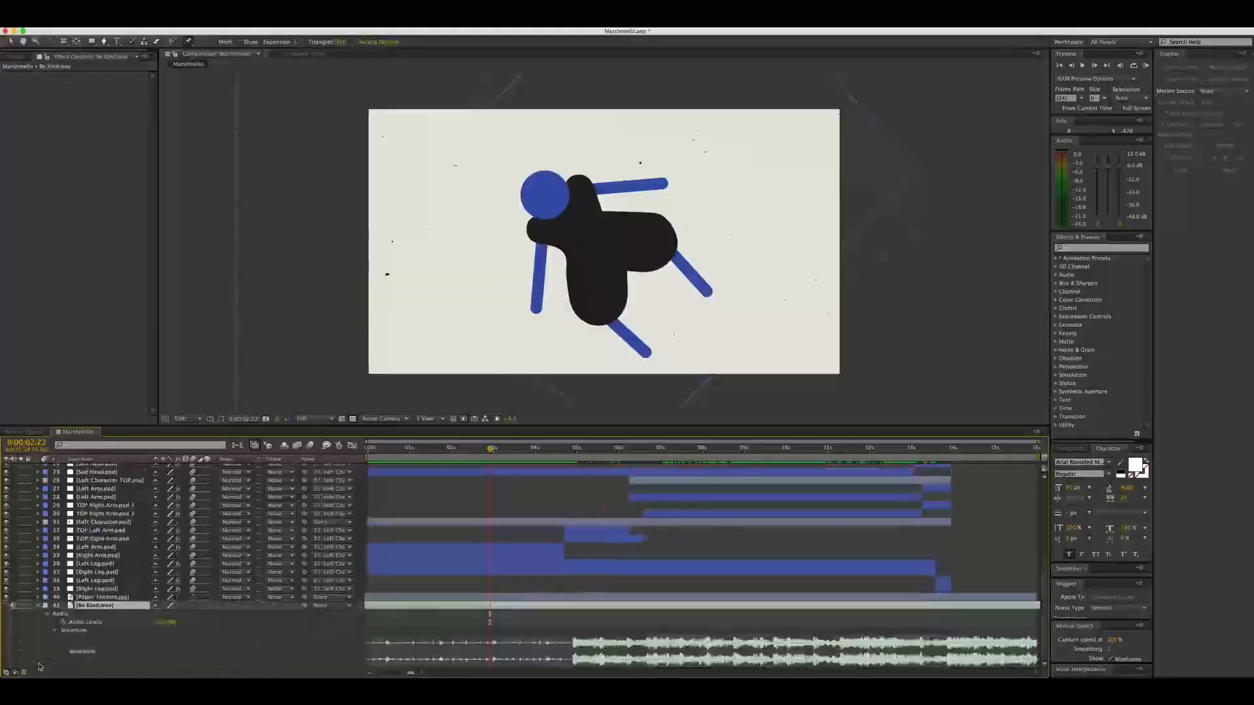
{"action": "left_click", "coordinate": [39, 606]}
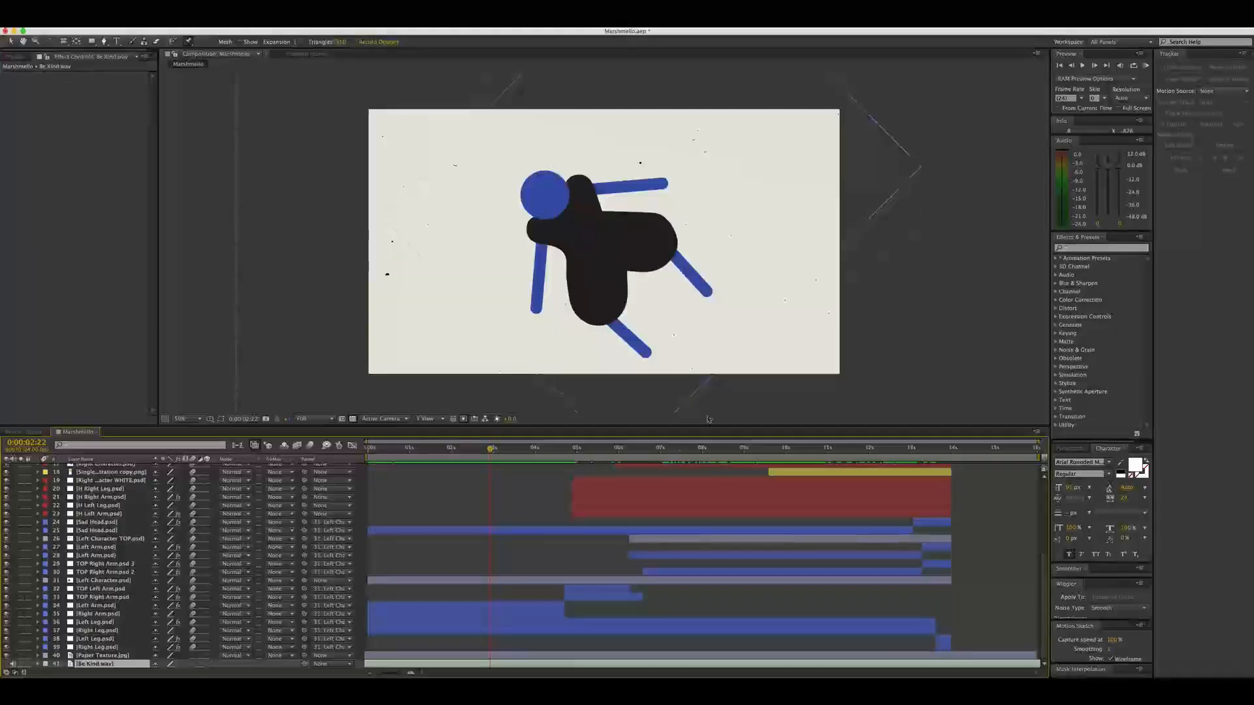
Play the Marshmello composition from 0:00:00:00, stop the playback, and run a RAM Preview
{"action": "left_click_drag", "start_coordinate": [490, 450], "coordinate": [312, 436]}
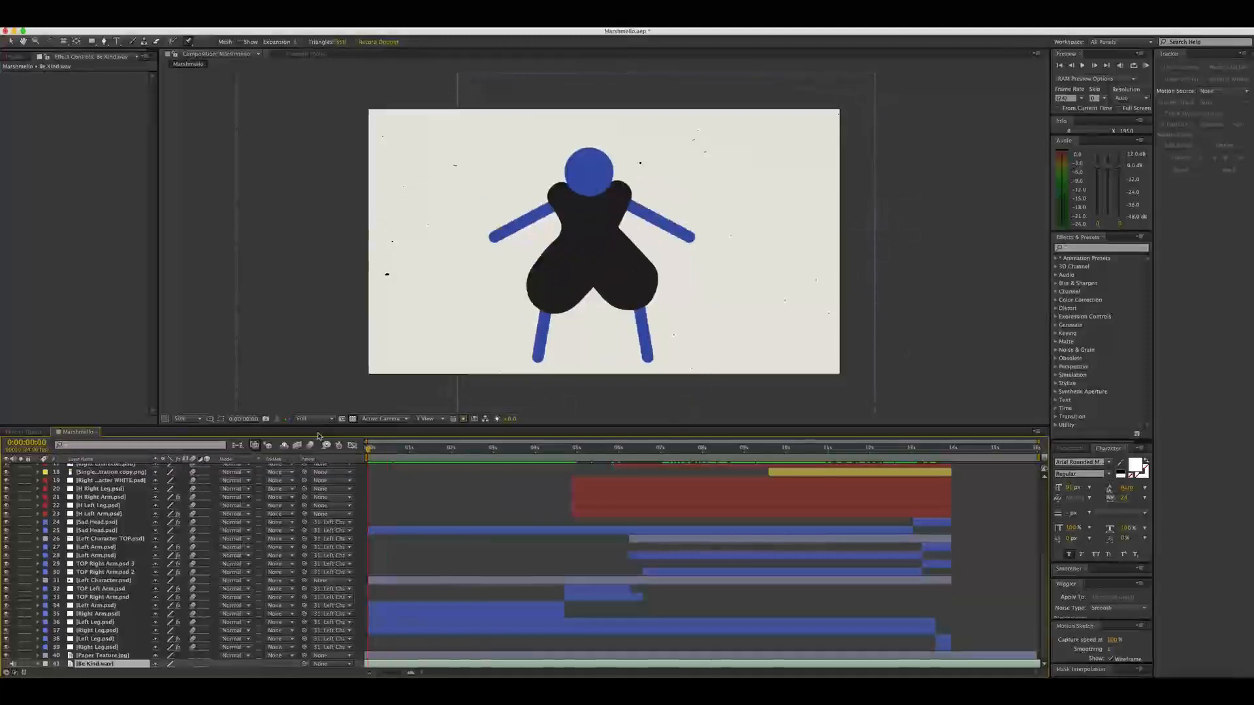
{"action": "key", "text": "space"}
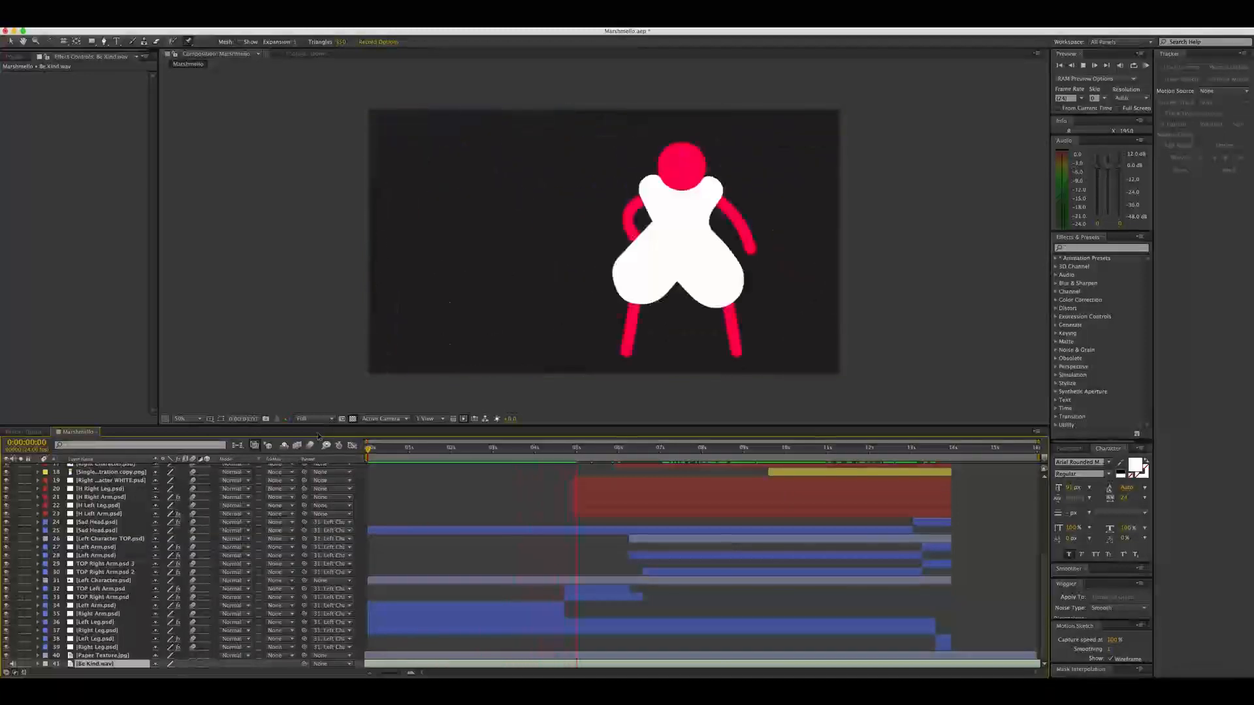
{"action": "key", "text": "space"}
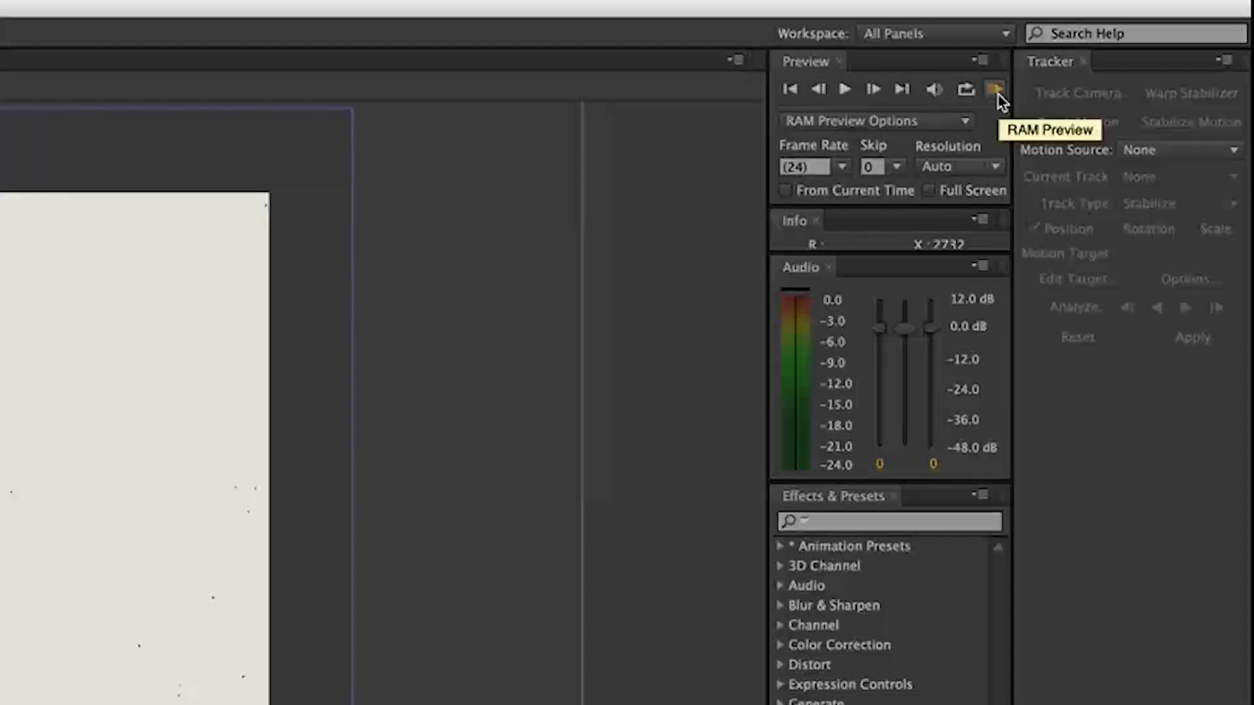
{"action": "left_click", "coordinate": [995, 91]}
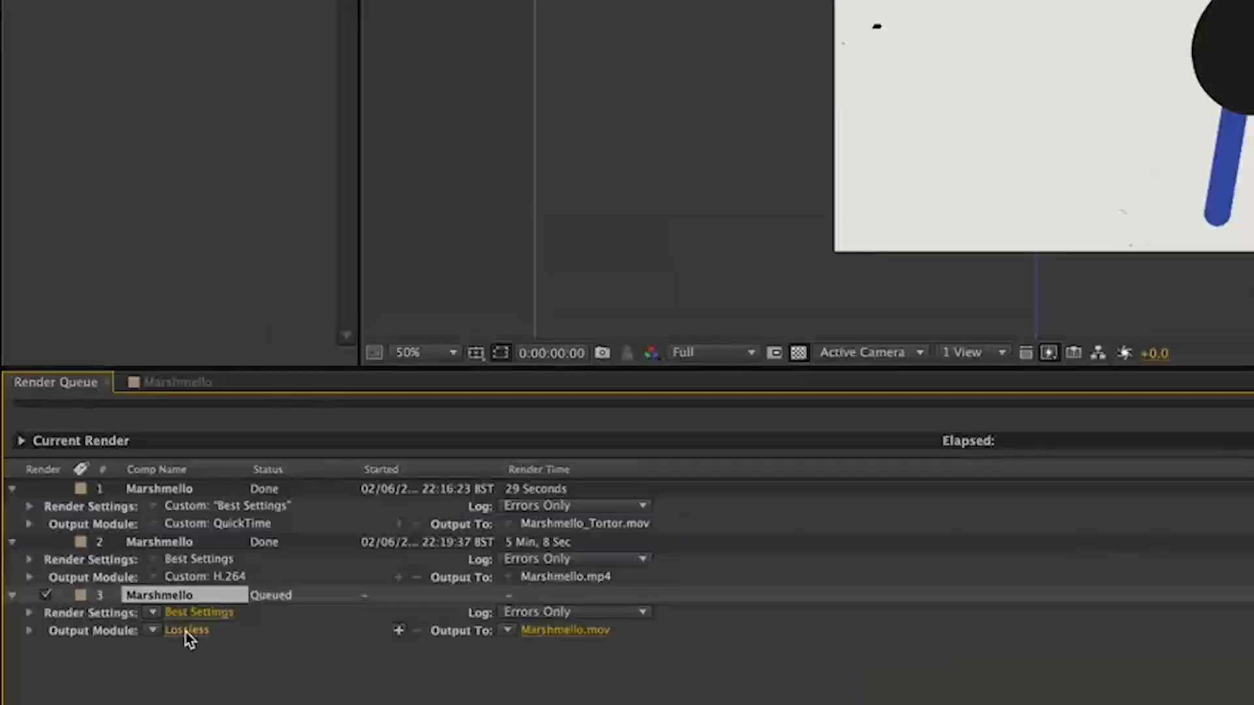
Enable audio output and set the format to H.264 in the output module of the queued Marshmello render
{"action": "left_click", "coordinate": [186, 630]}
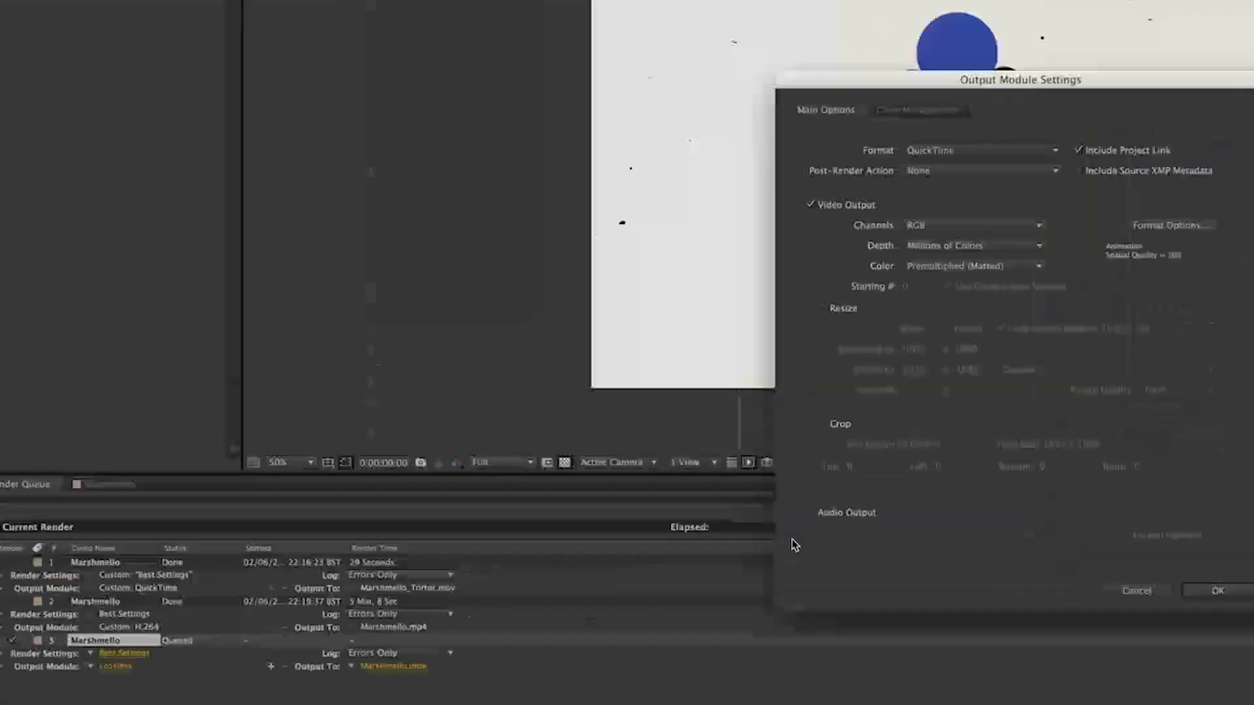
{"action": "left_click", "coordinate": [810, 513]}
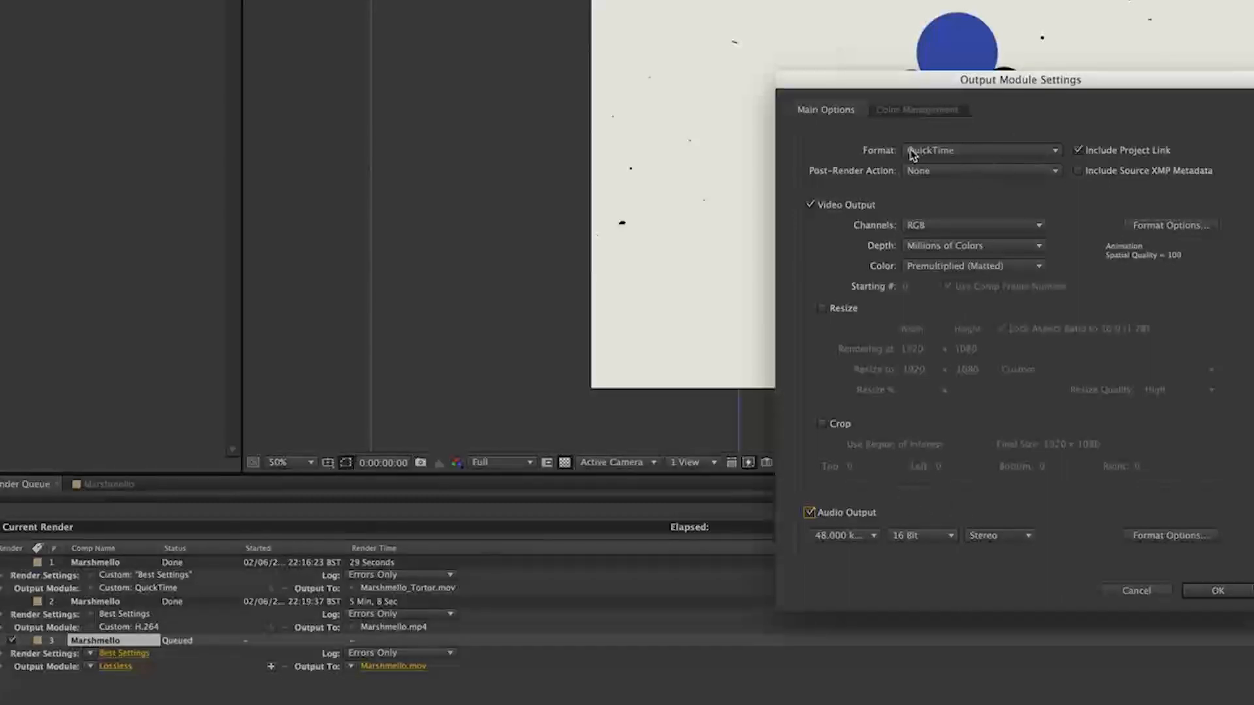
{"action": "left_click", "coordinate": [982, 151]}
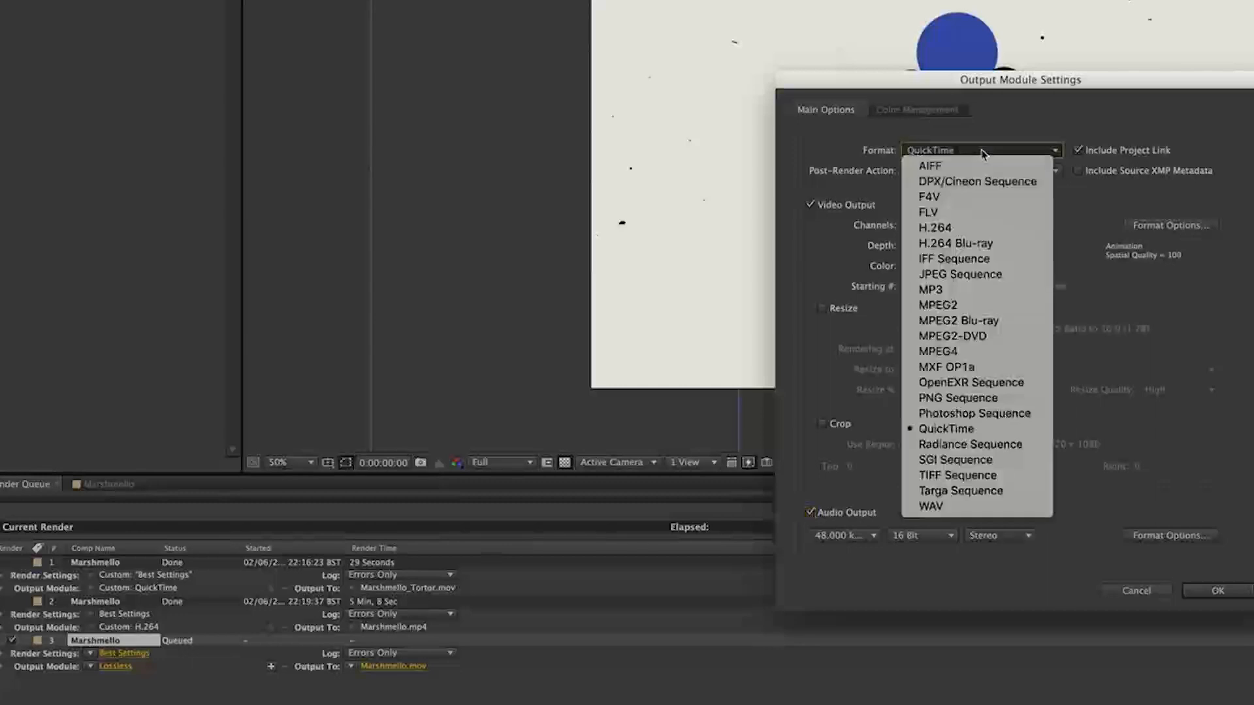
{"action": "left_click", "coordinate": [960, 228]}
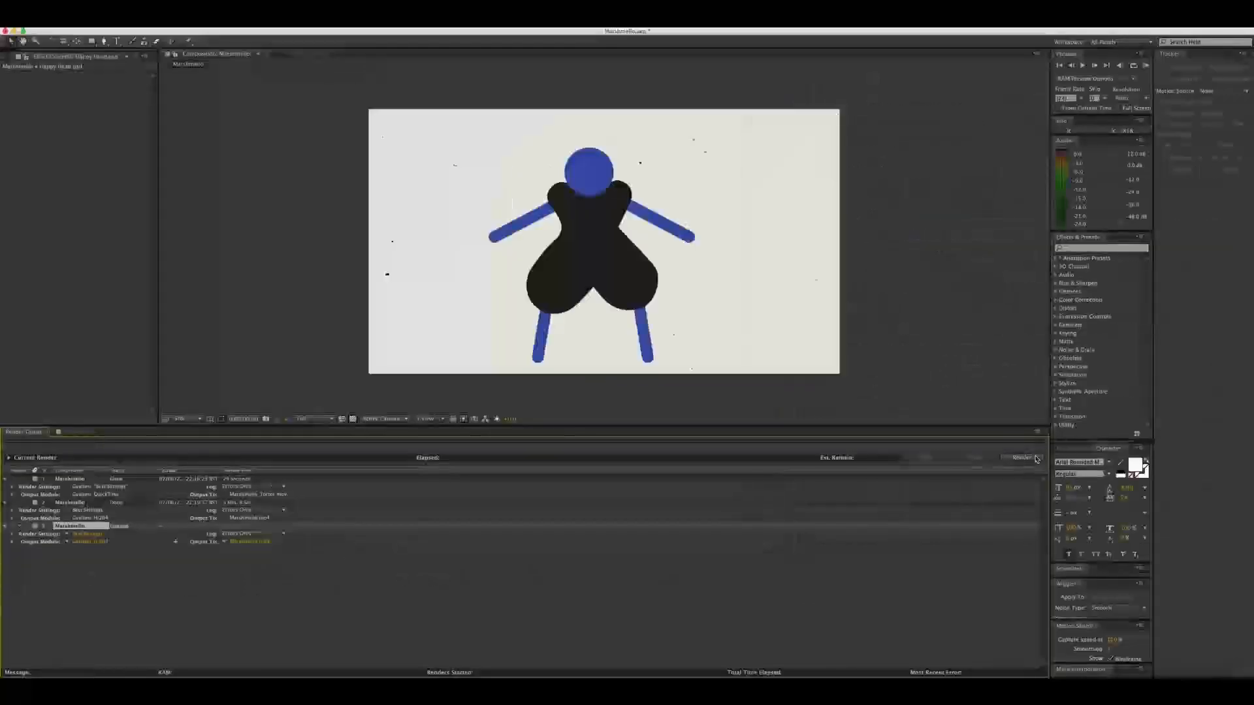
Examine the output file name and save location of the queued H.264 render, and cancel the save dialog
{"action": "left_click", "coordinate": [247, 543]}
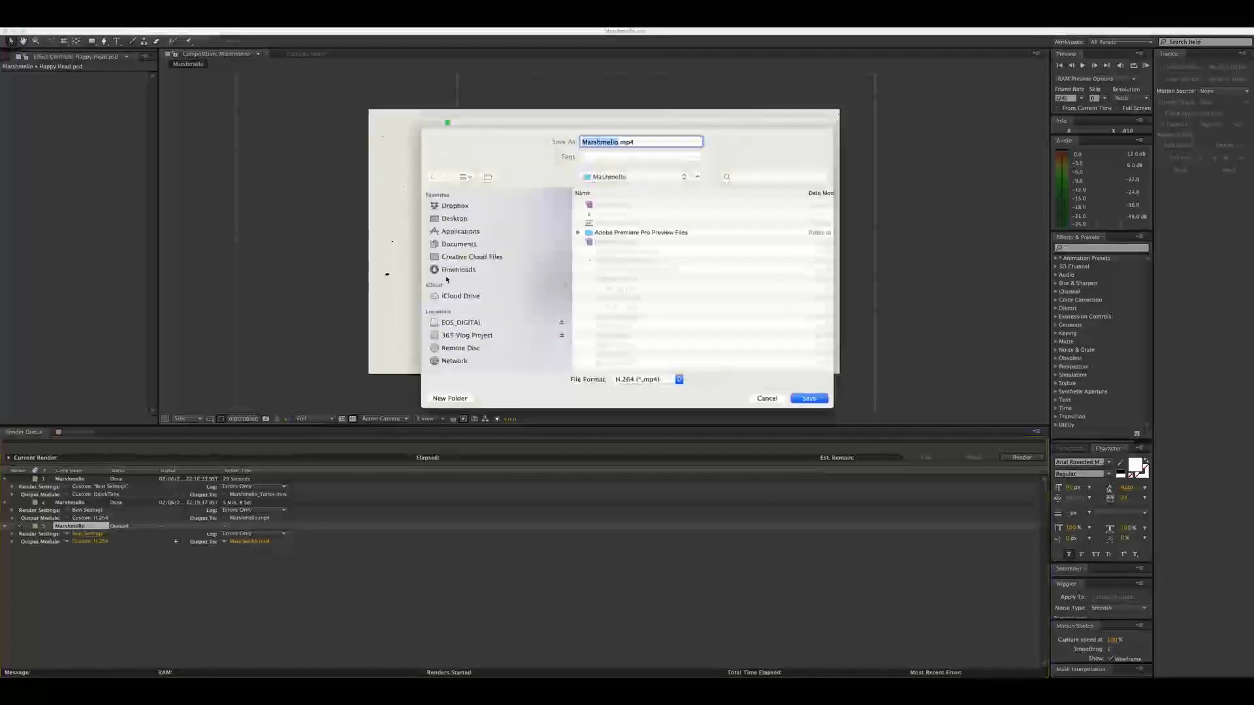
{"action": "left_click", "coordinate": [768, 398]}
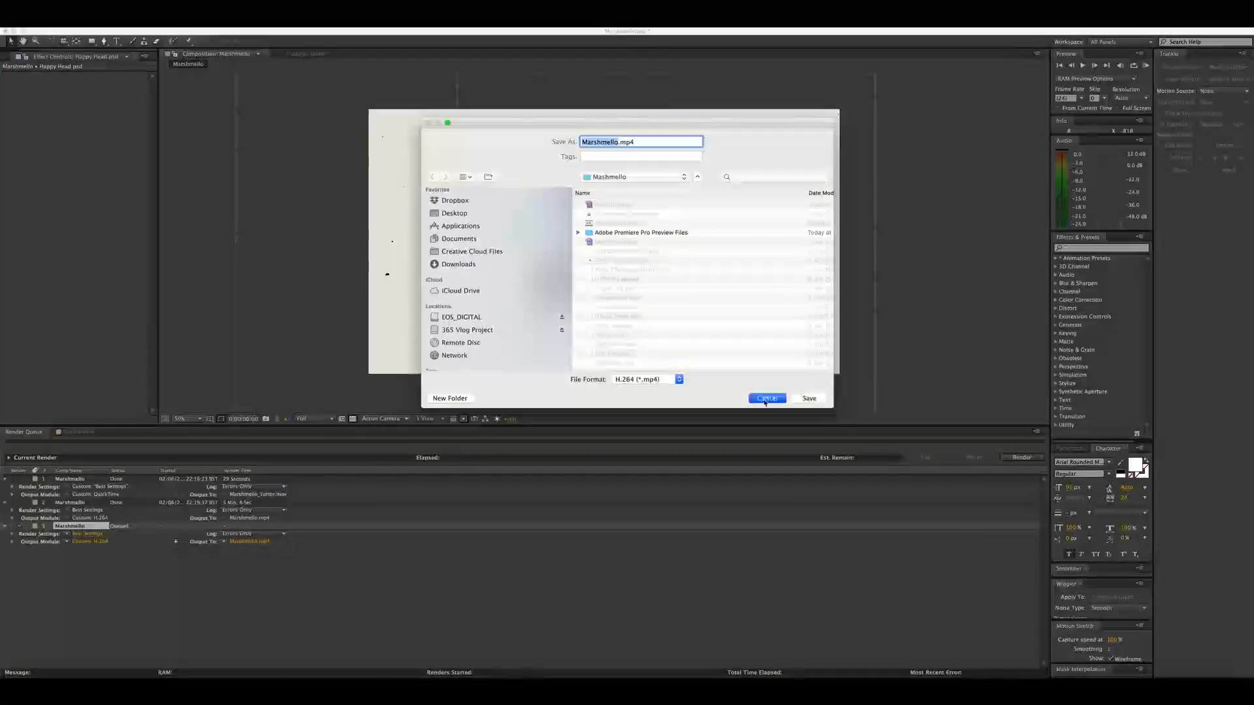
{"action": "left_click", "coordinate": [555, 655]}
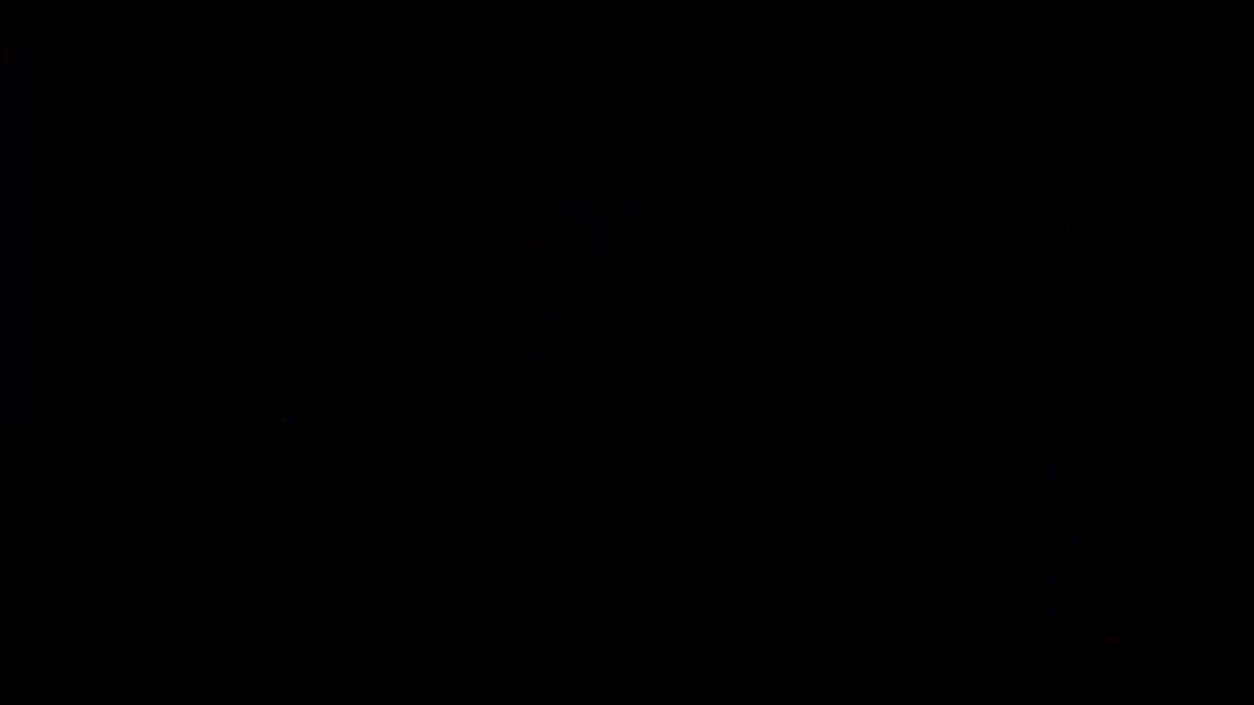